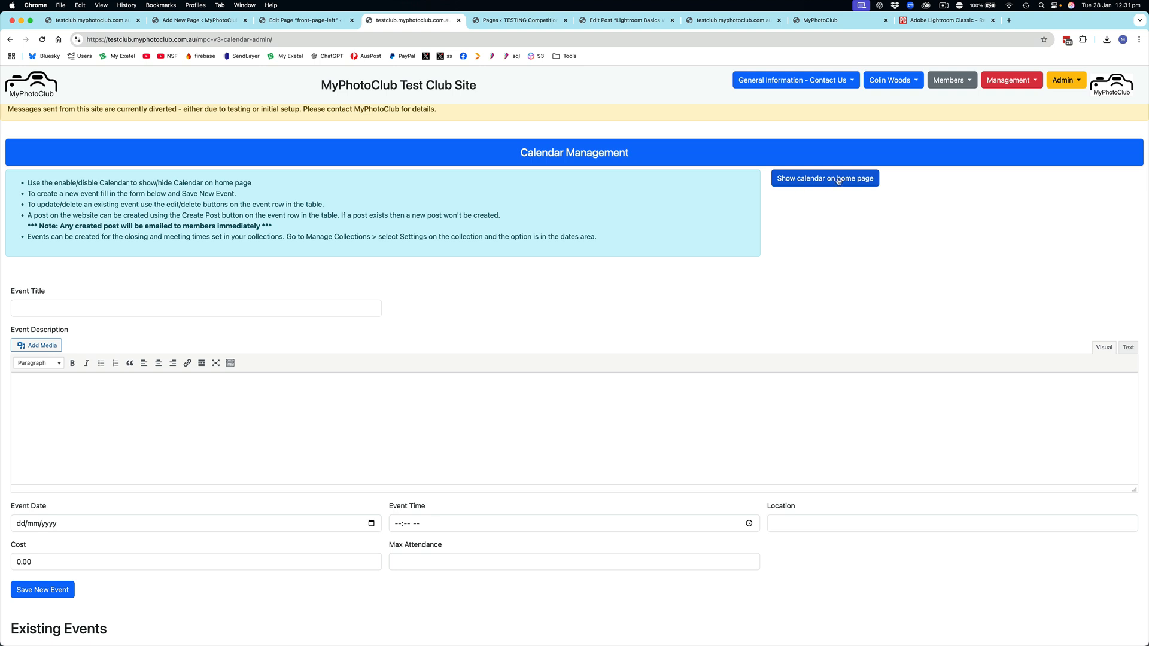
Step: Show the calendar on the club's home page and go to that home page
left_click(844, 181)
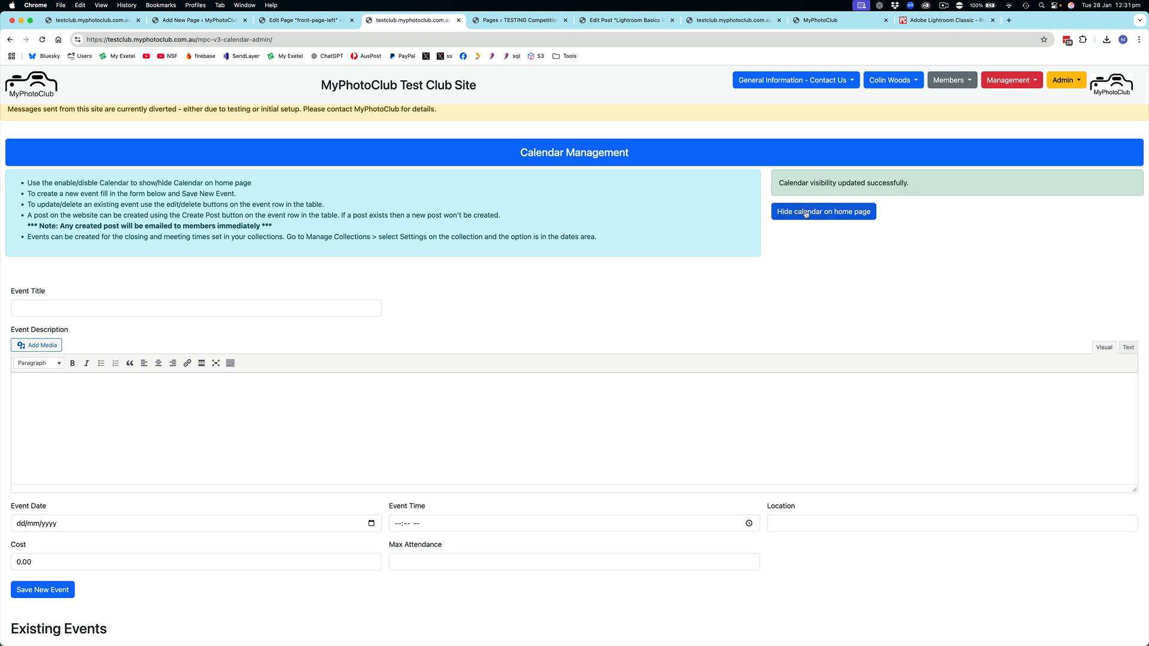
left_click(41, 84)
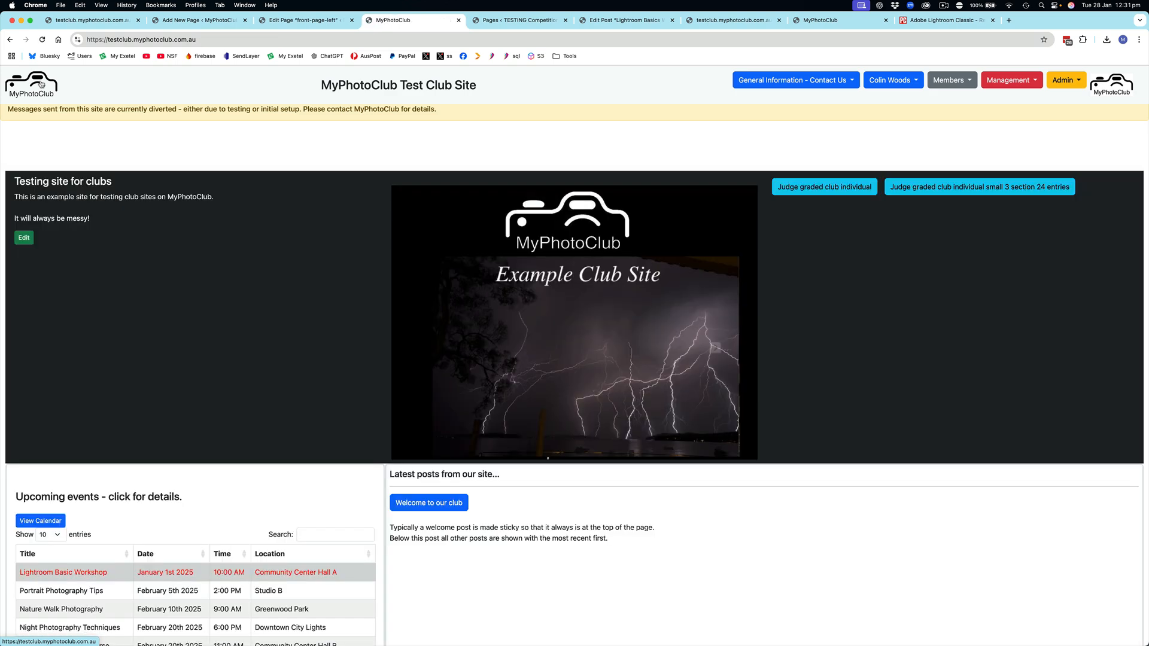
Step: View the details of the Nature Walk Photography event in the upcoming events list, and close them
scroll(206, 214, "down", 4)
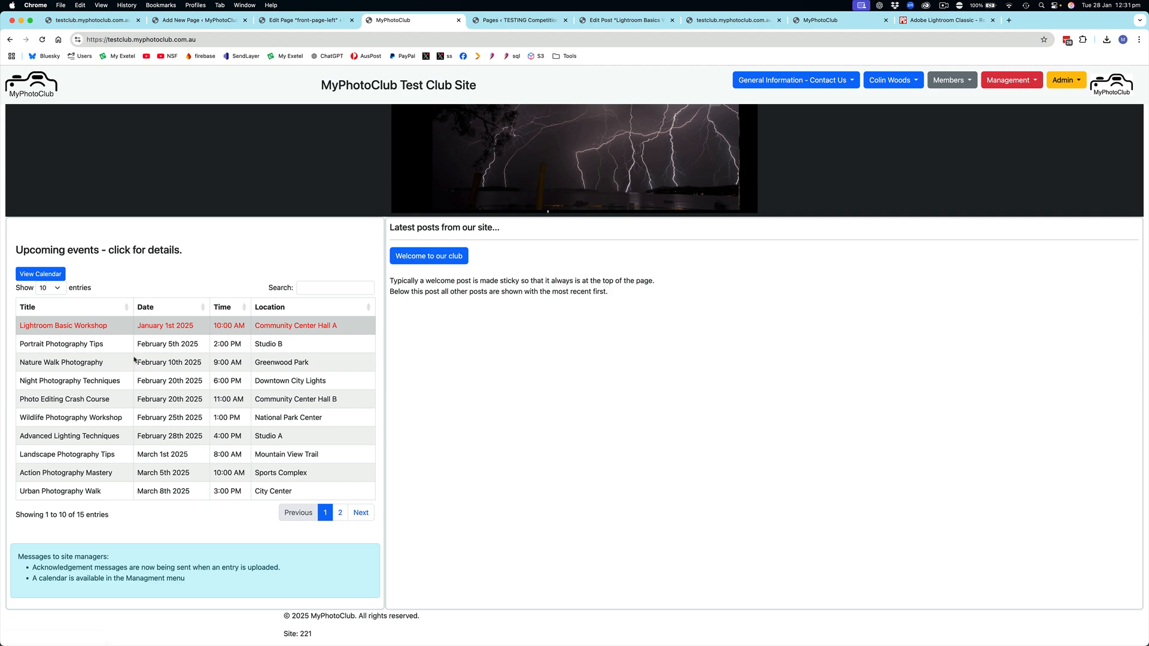
left_click(77, 363)
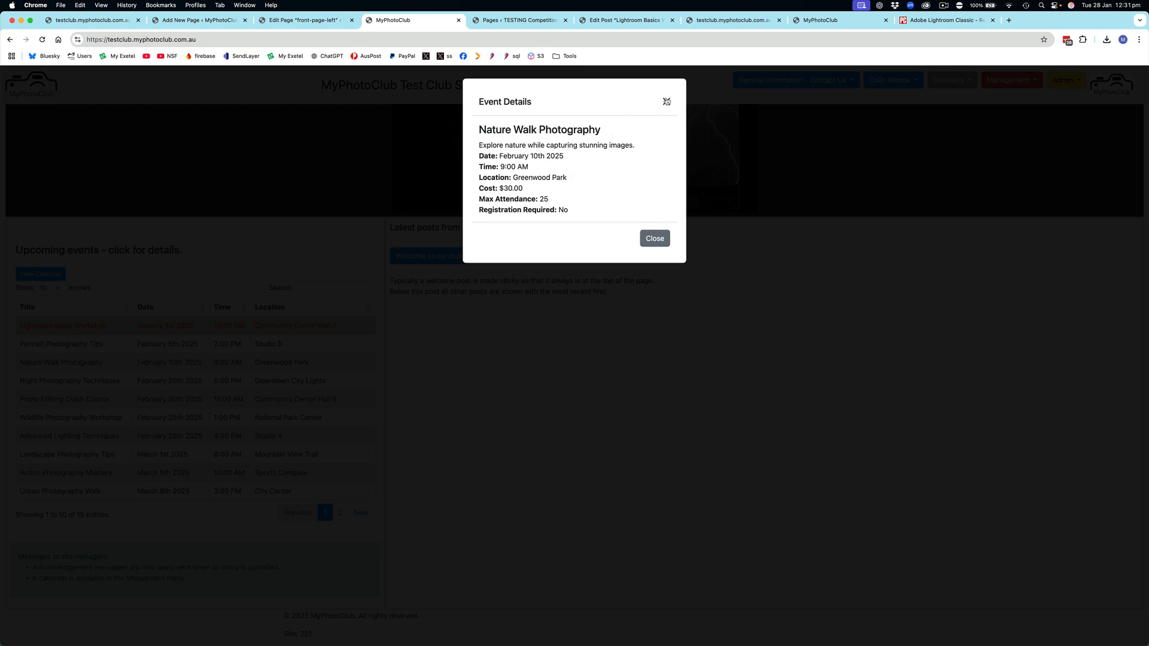
left_click(669, 102)
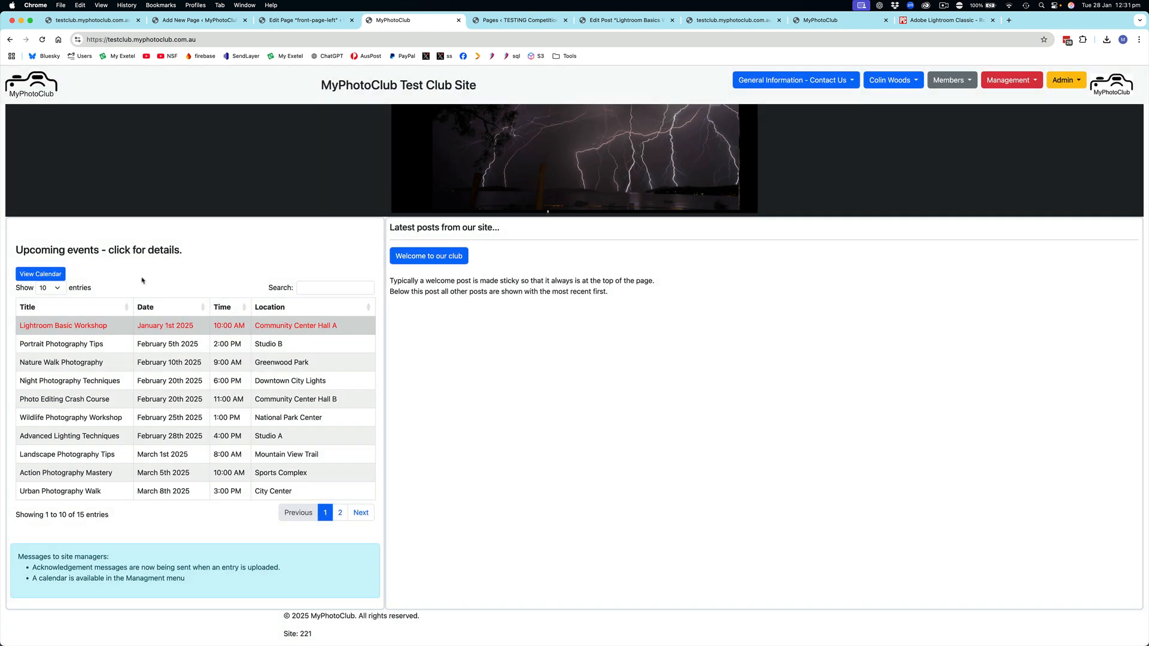
Step: Open the full calendar from the upcoming events area, switch it to list view, and return to month view
left_click(50, 276)
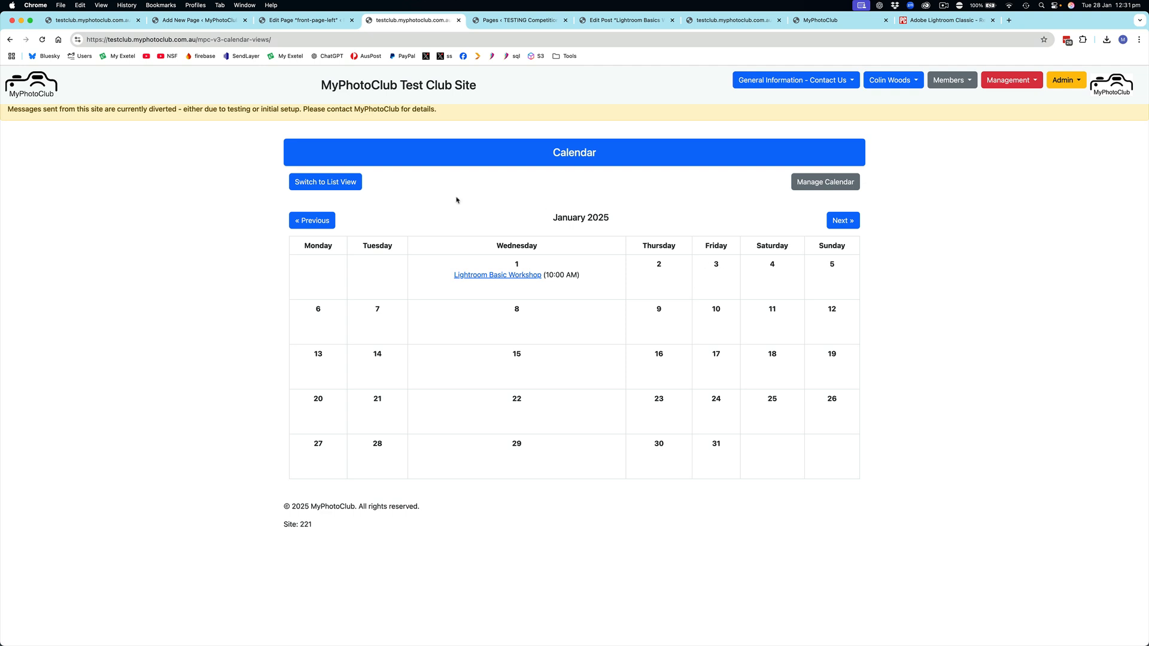
left_click(324, 182)
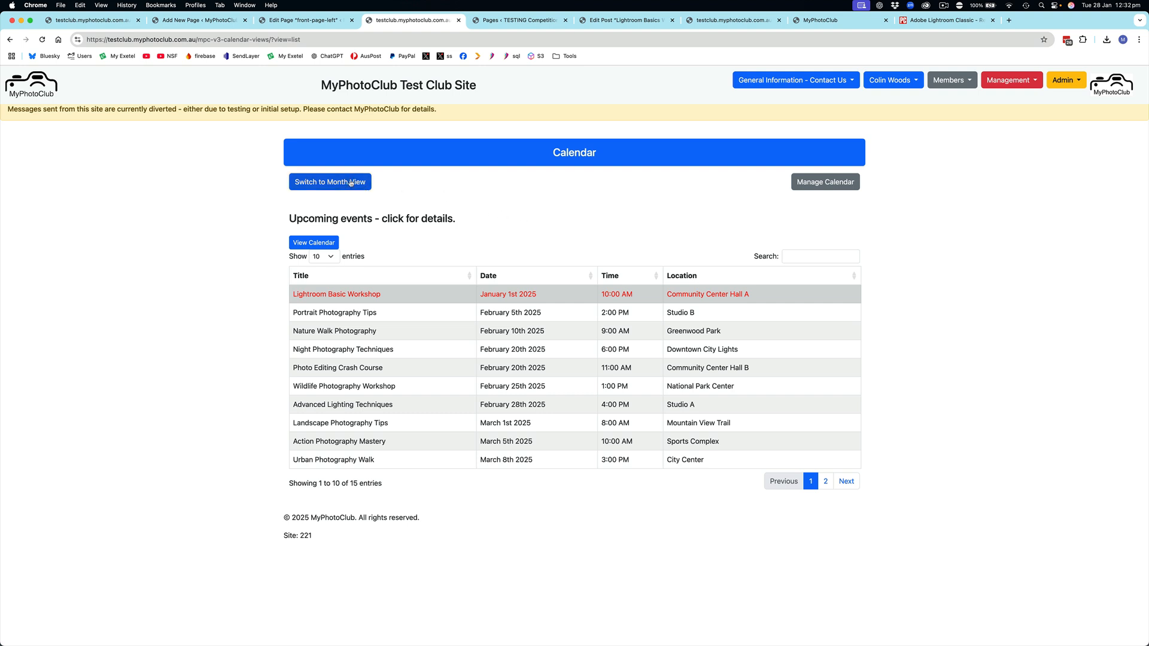
left_click(345, 183)
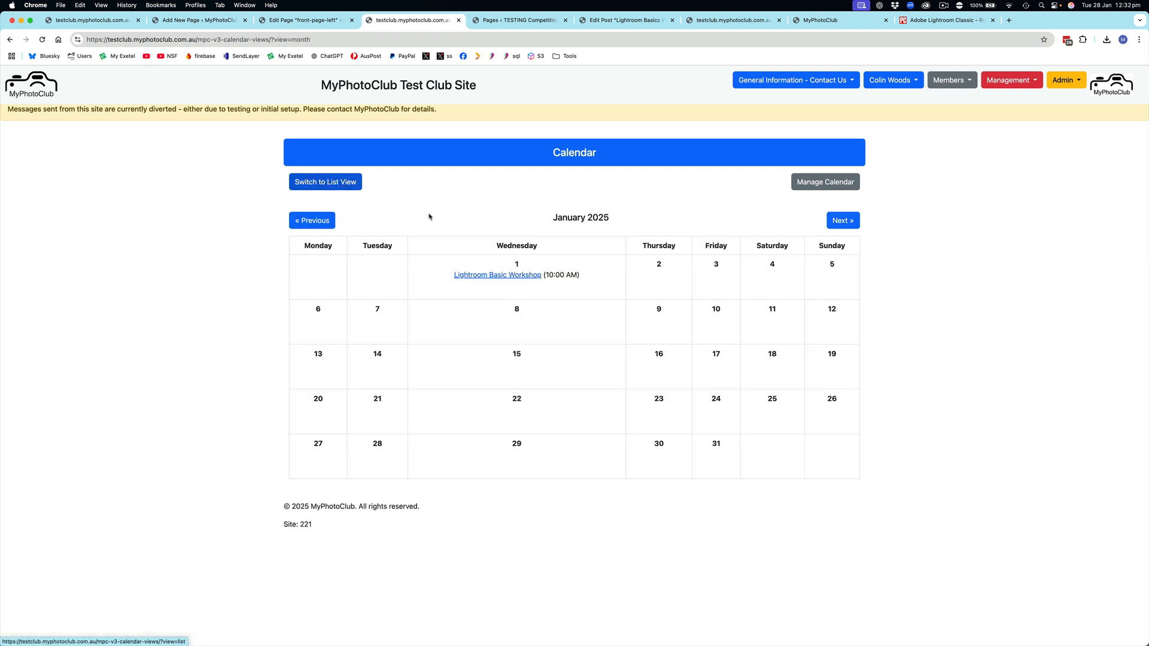
Step: Advance the calendar to February 2025, view the details of Night Photography Techniques, and close them
left_click(853, 223)
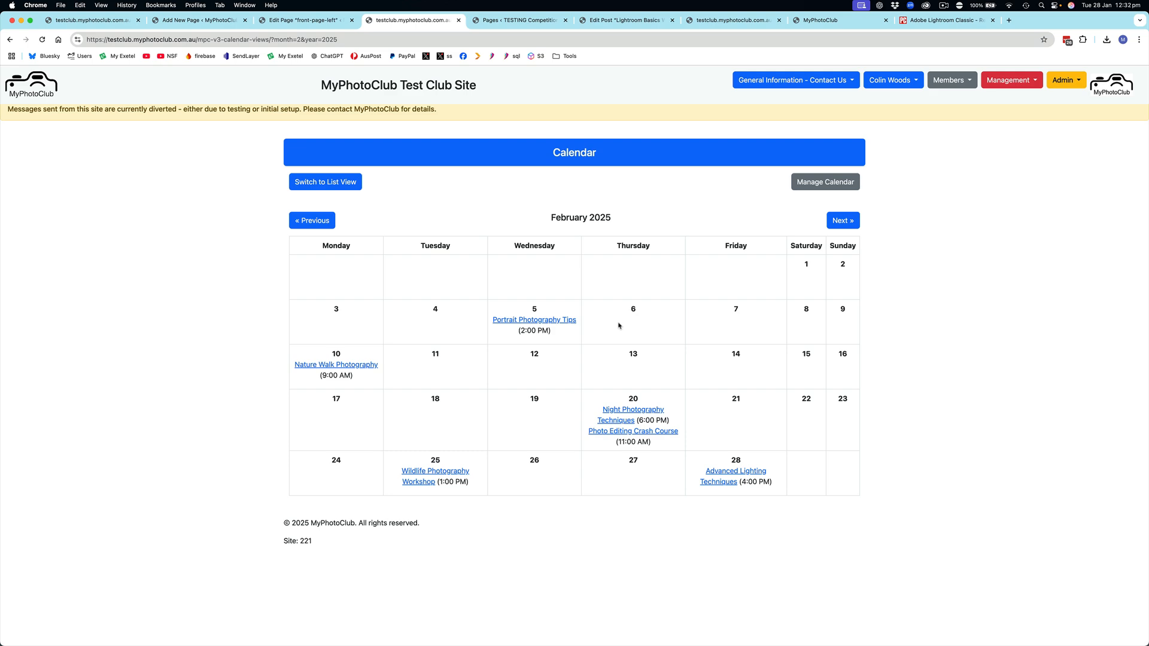
left_click(616, 411)
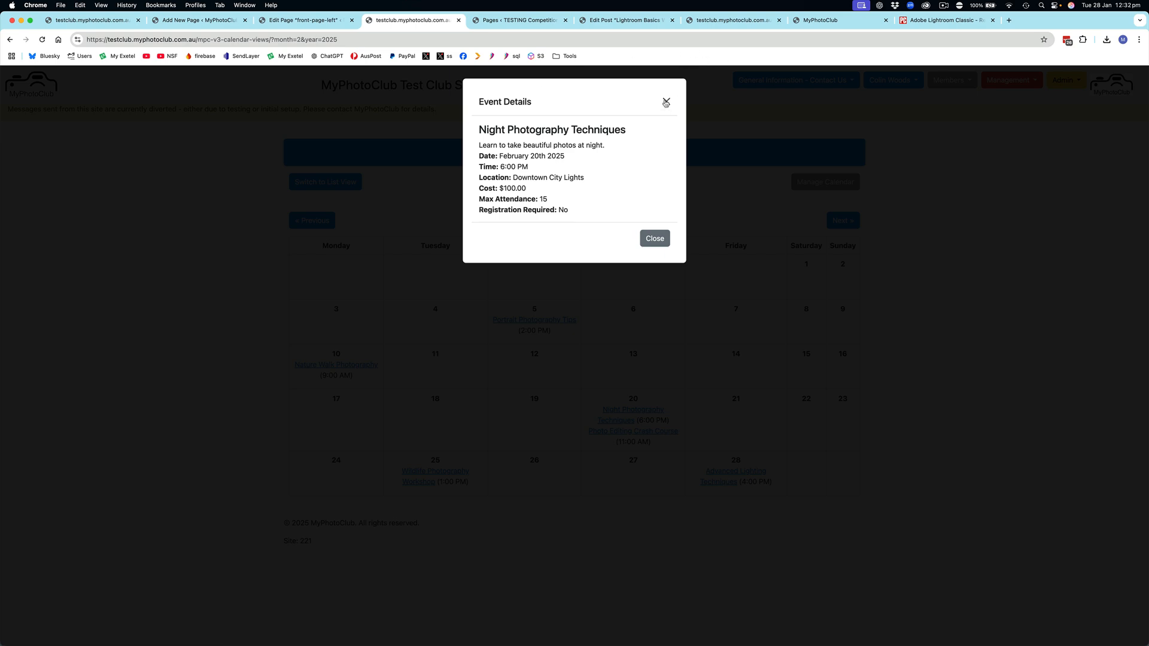
left_click(655, 239)
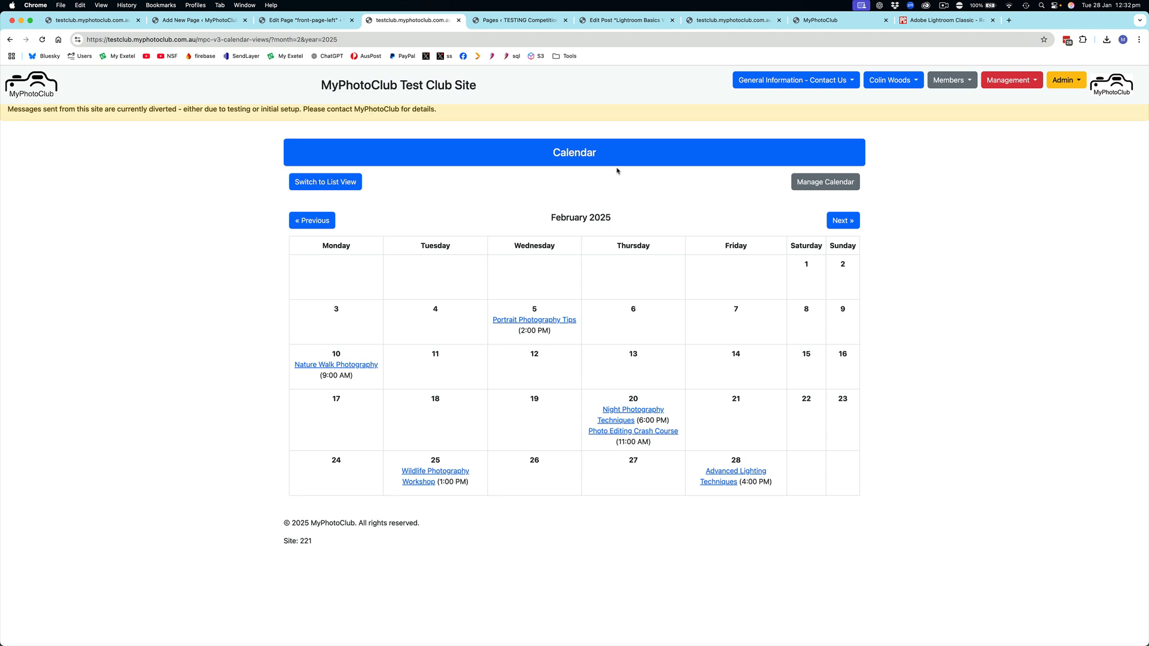
Step: Return to the calendar management page and check where Calendar is found among the management options
left_click(835, 184)
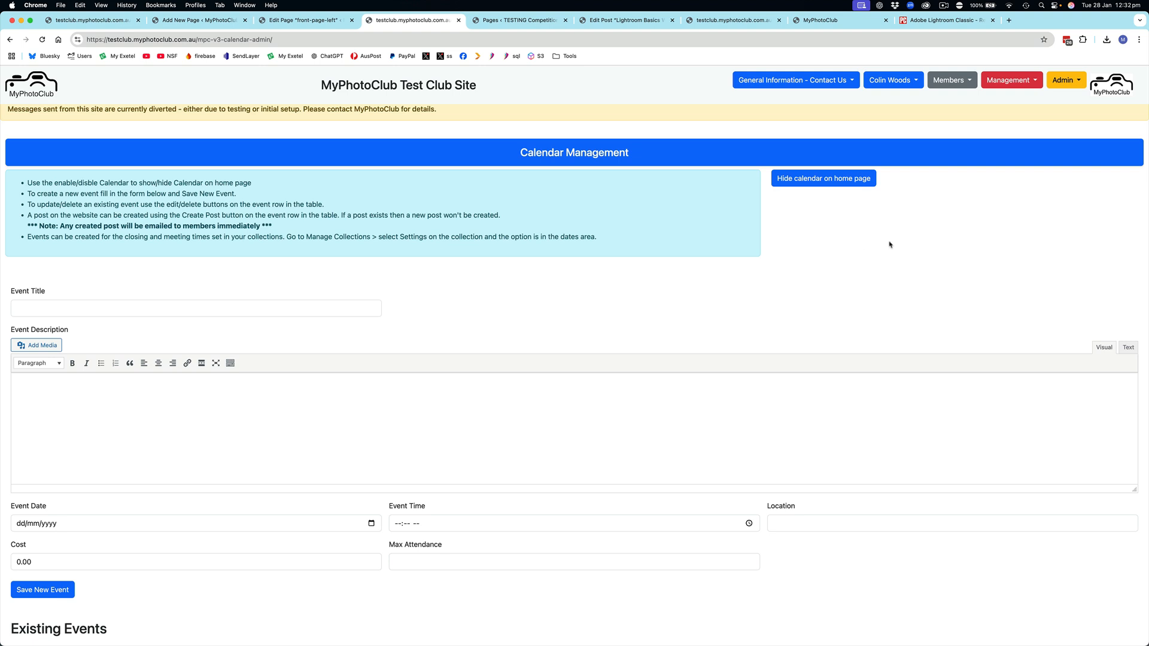
left_click(1010, 81)
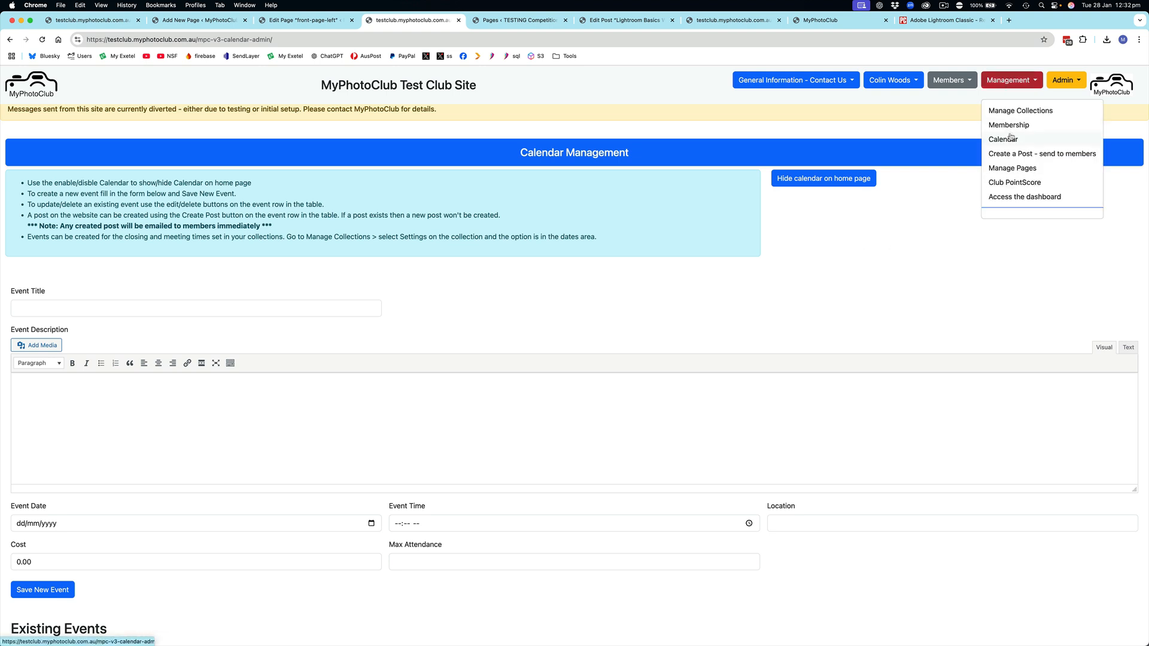
left_click(924, 228)
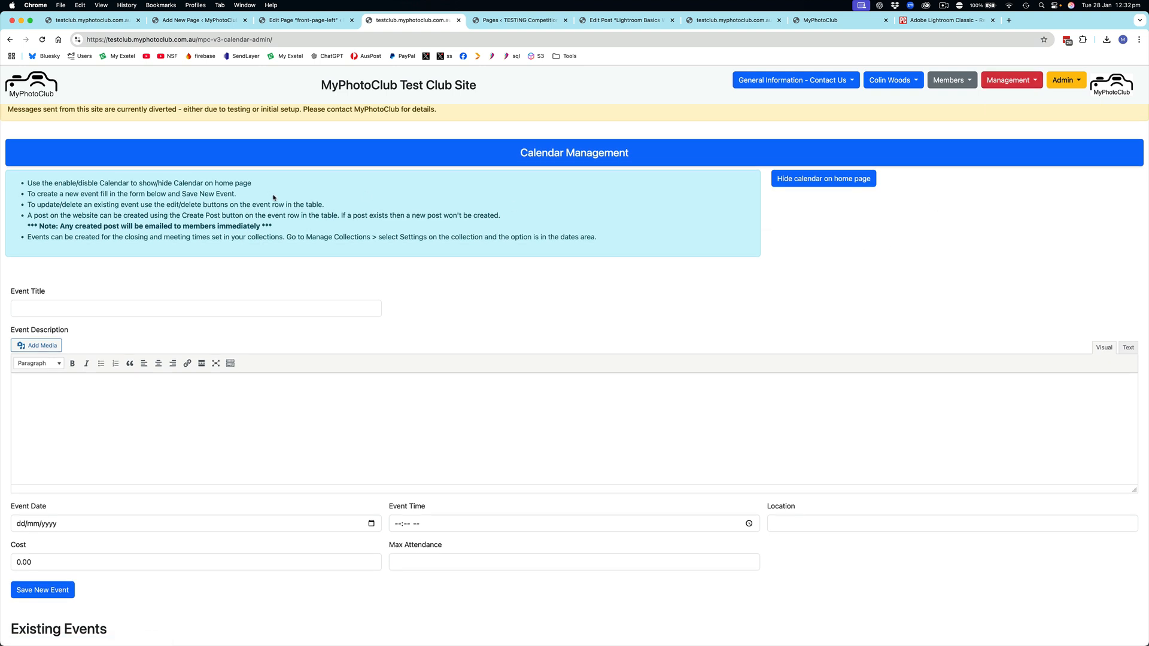
Step: Create and save a new event titled "My New Title" dated 06/02/2025
scroll(321, 211, "down", 3)
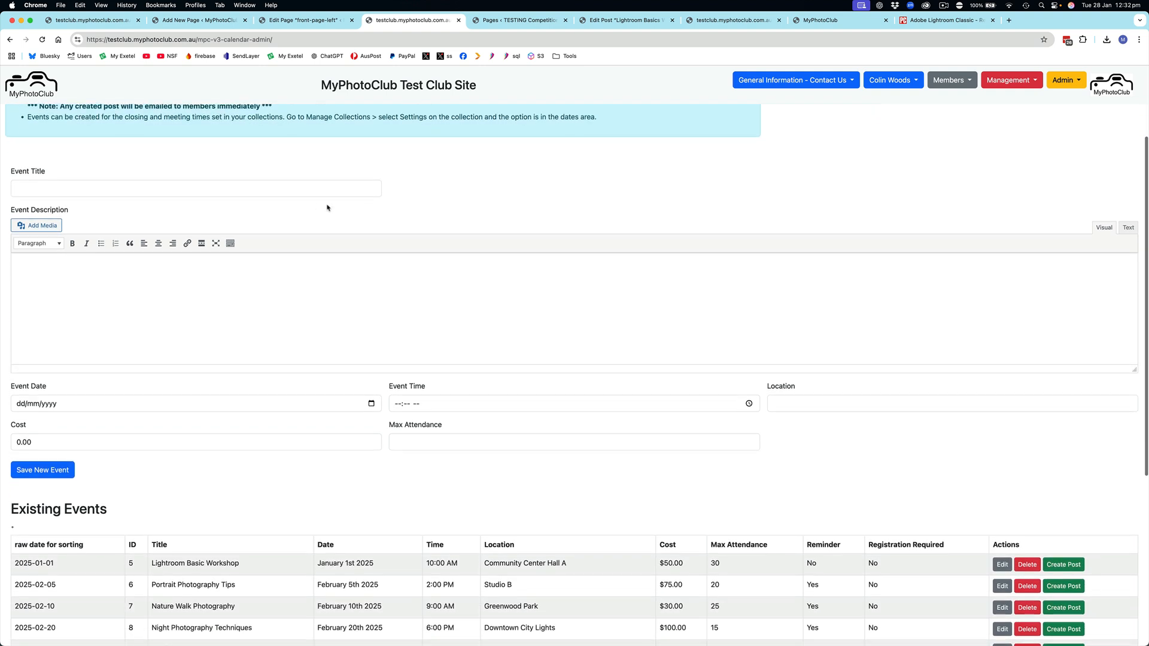
left_click(45, 190)
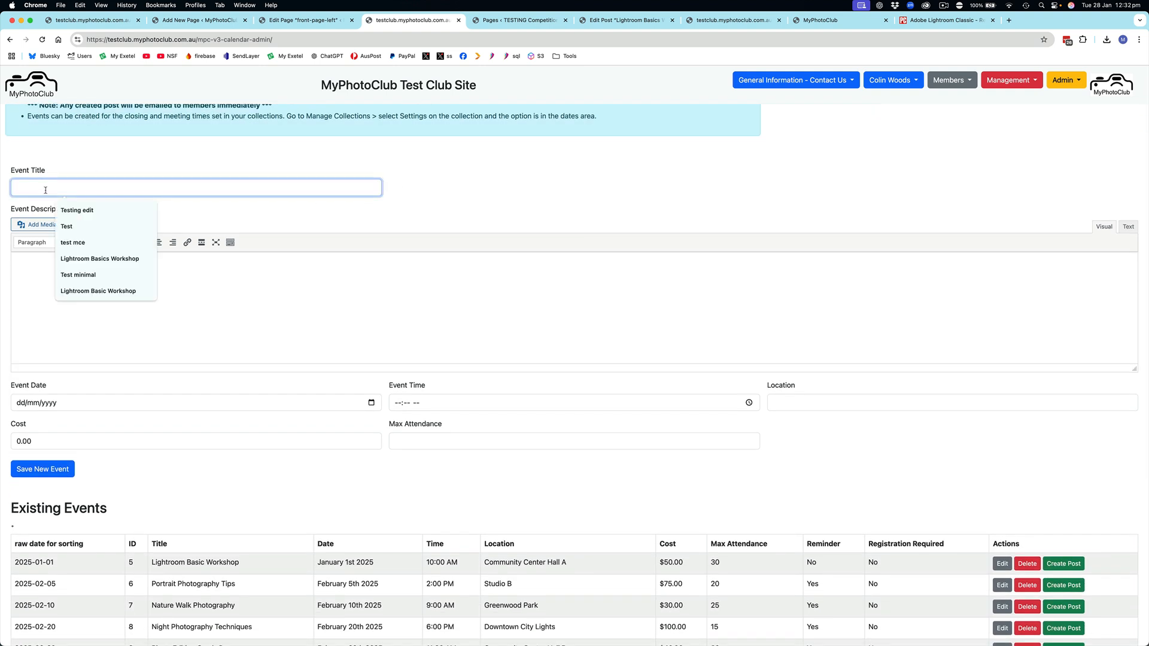
type("My New ")
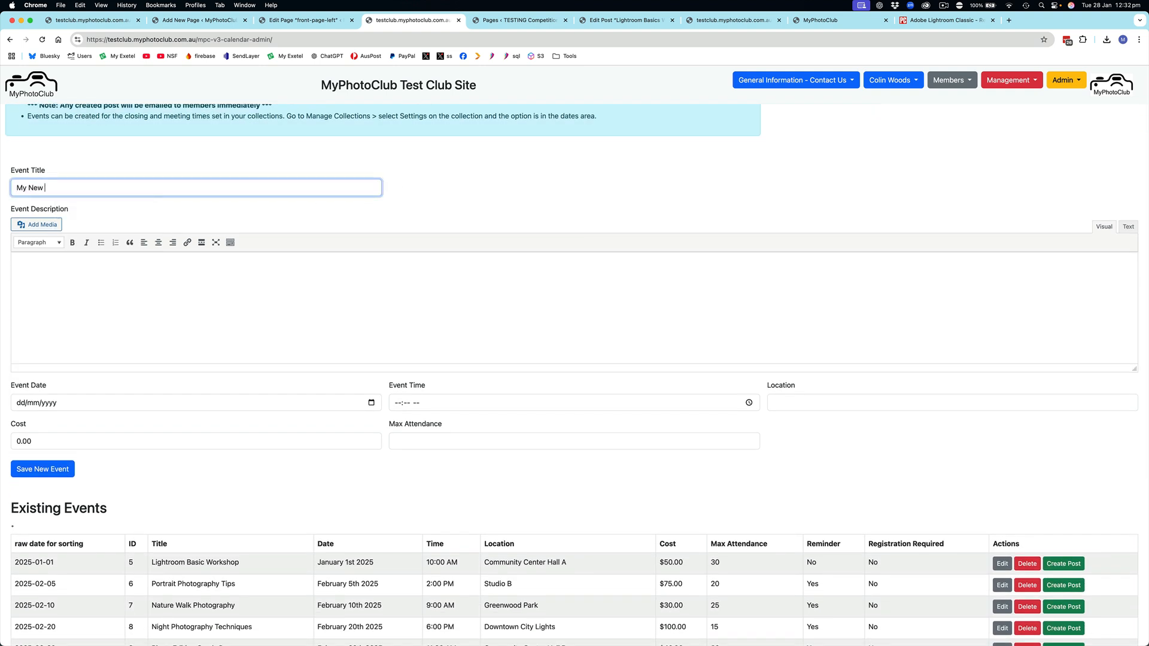
type("Title")
left_click(185, 403)
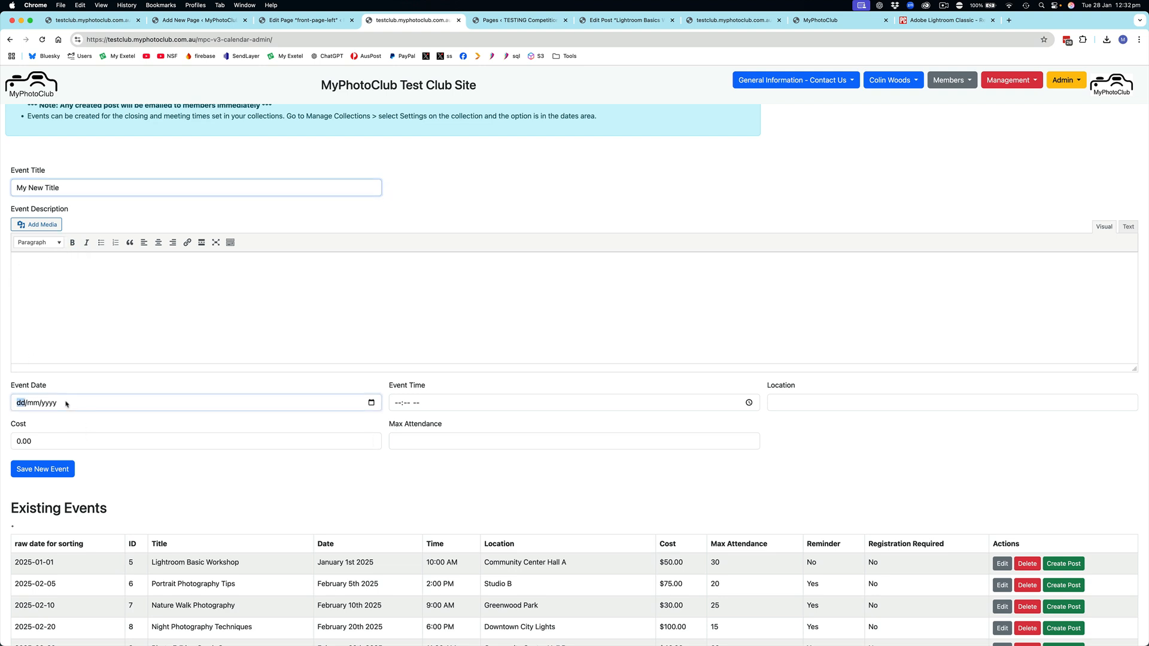
left_click(372, 403)
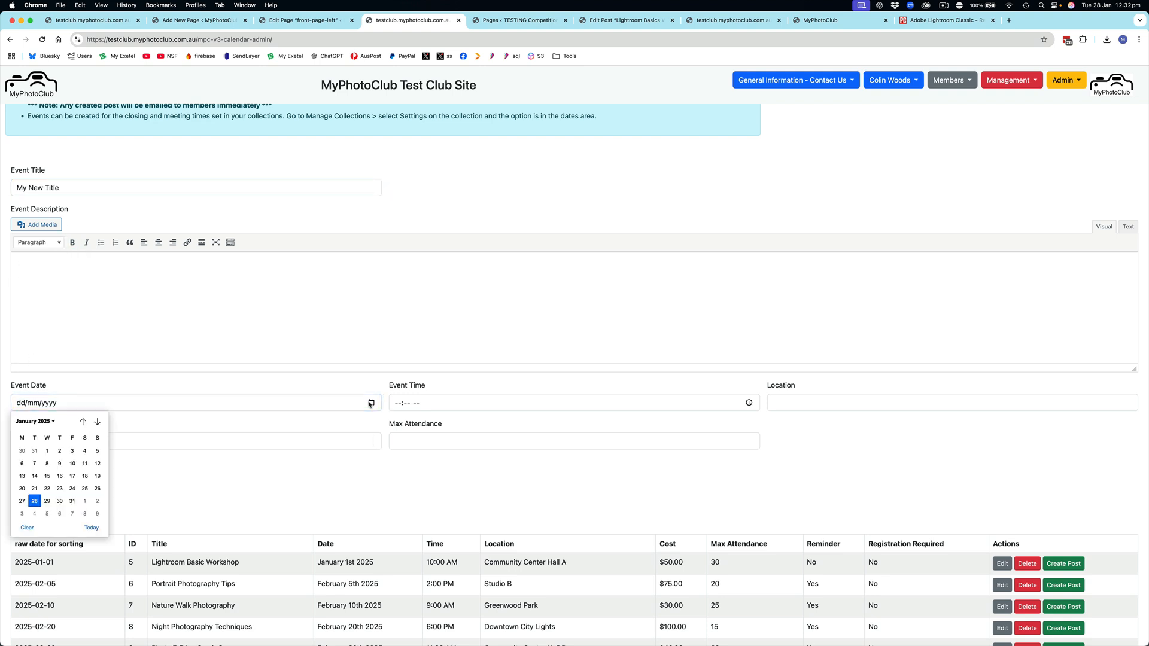
left_click(59, 513)
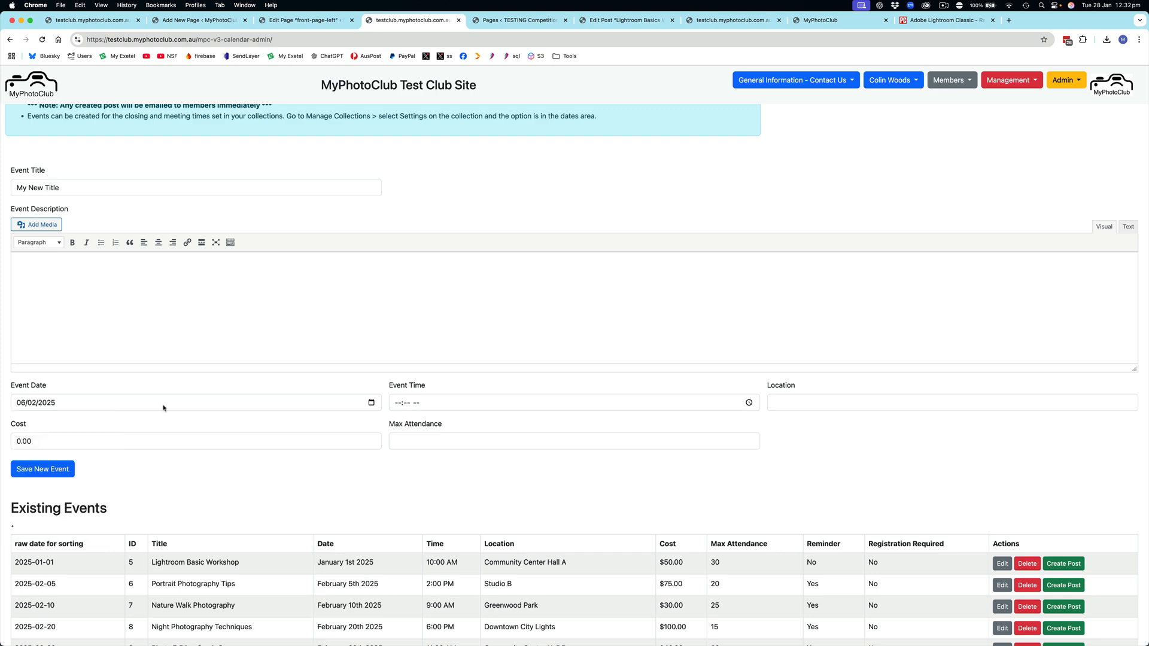
left_click(42, 469)
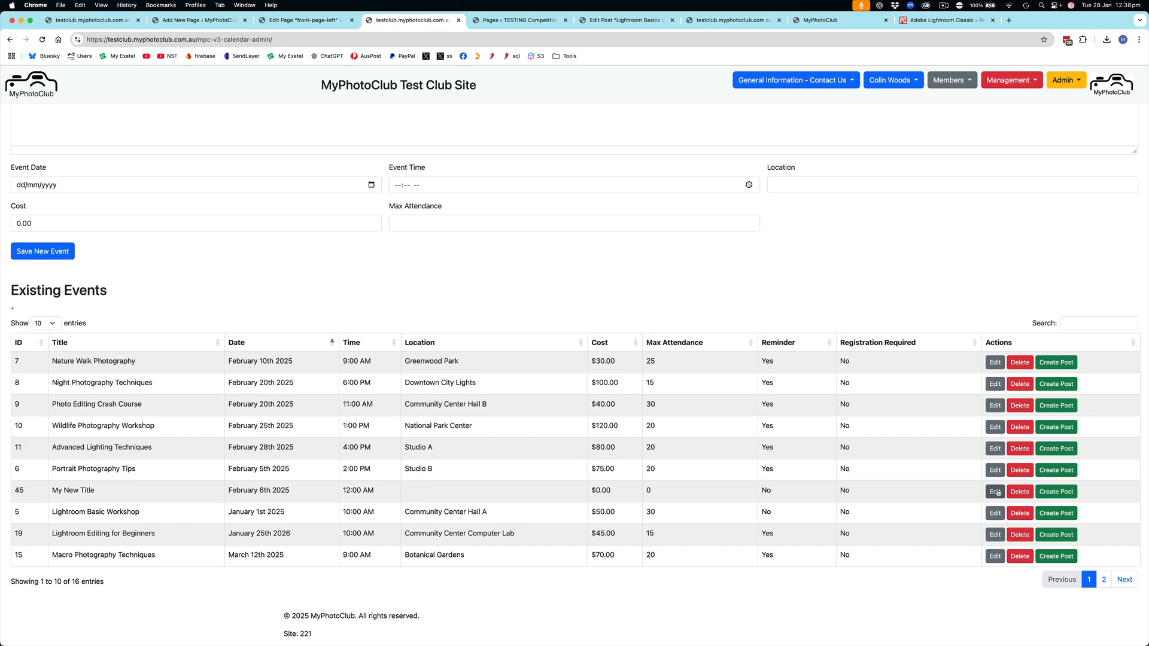
Step: Open the "My New Title" event for editing and change its title to "Kayak photo shoot"
left_click(996, 492)
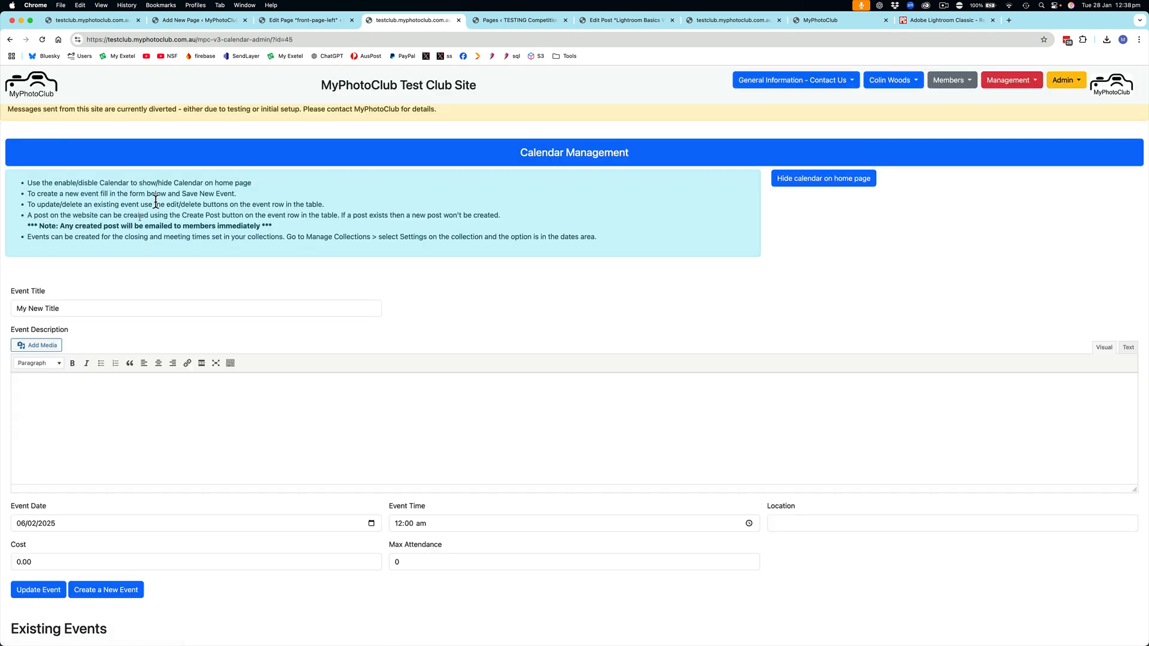
left_click_drag(60, 310, 6, 309)
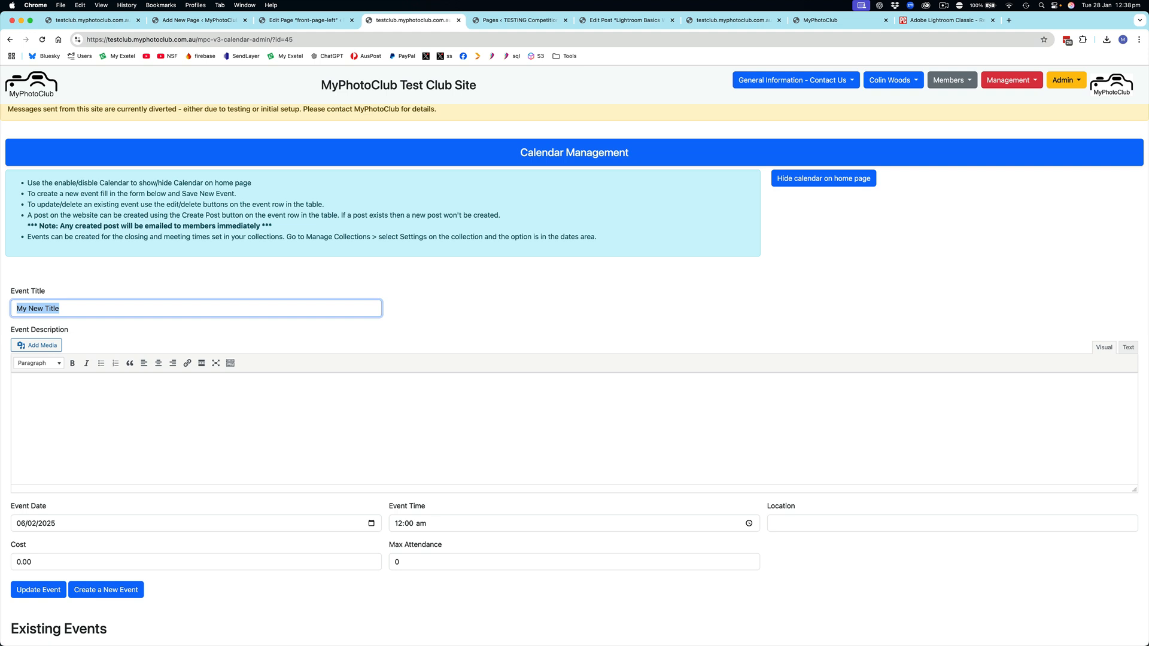
type("Kayak photo cho")
key("BackSpace")
key("BackSpace")
key("BackSpace")
type("shoot")
Step: Describe the event: "A group has arrranged to go to Penrith to the white water centre", with a splash warning and a reception-area meeting point
left_click(24, 385)
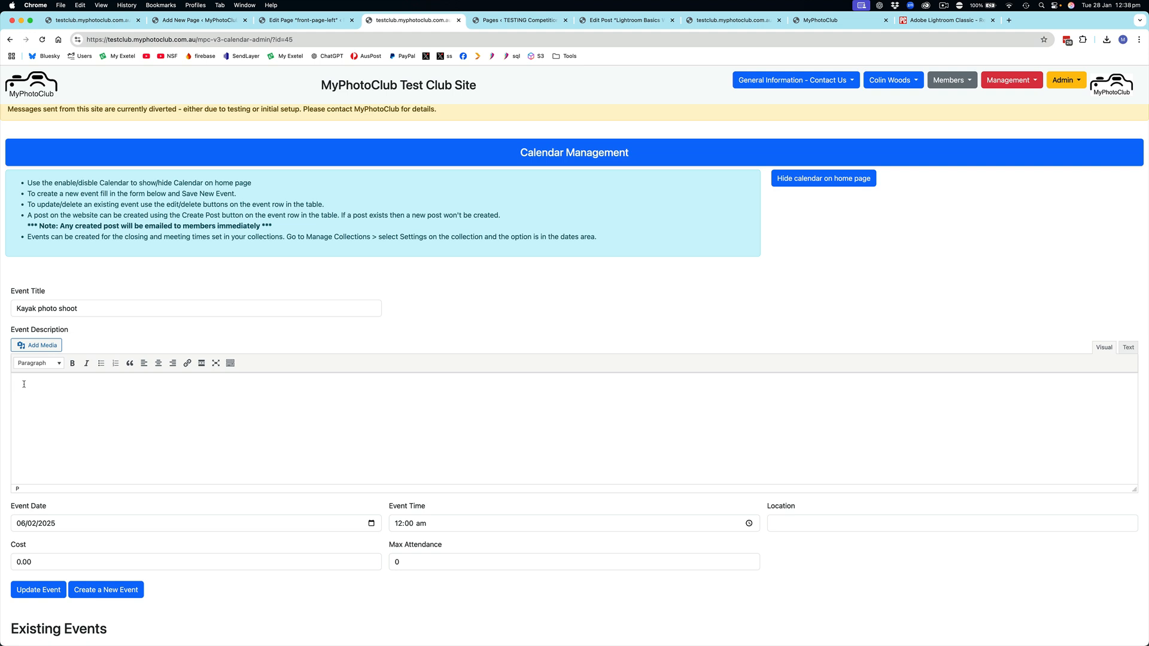
type("A gra")
type("up has arrranged to go t")
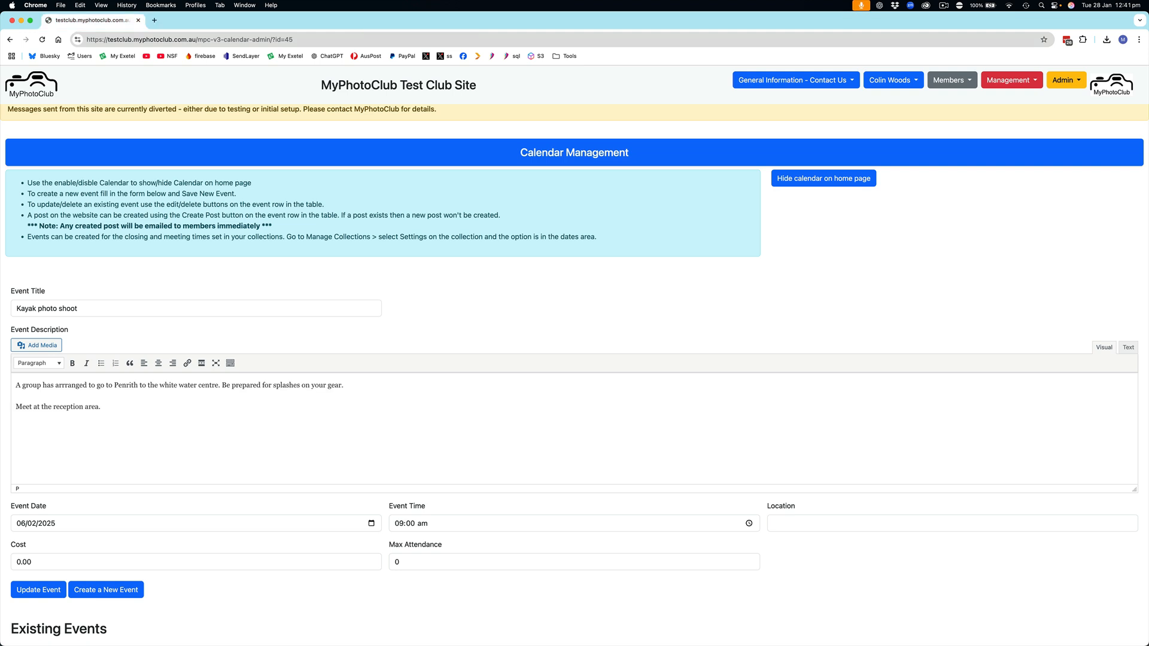
key("Return")
type("https://maps.app.goo.gl/mep5edCxrM9yHwv26")
key("Return")
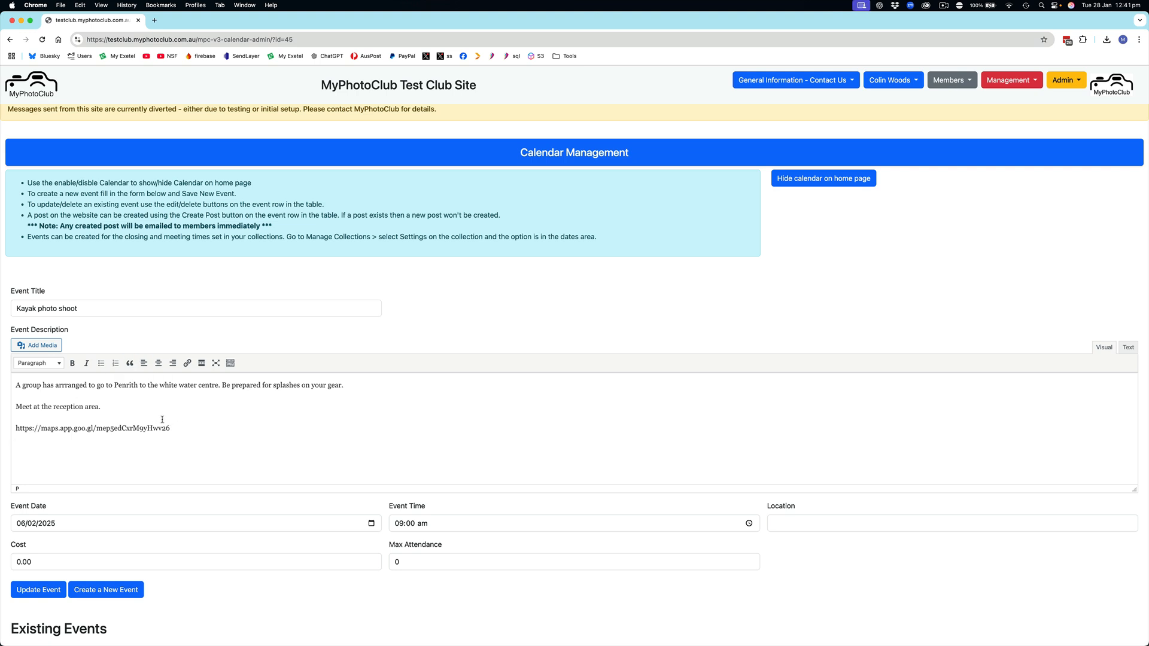
left_click(188, 363)
type("https://maps.app.goo.gl/mep5edCxrM9yHwv26")
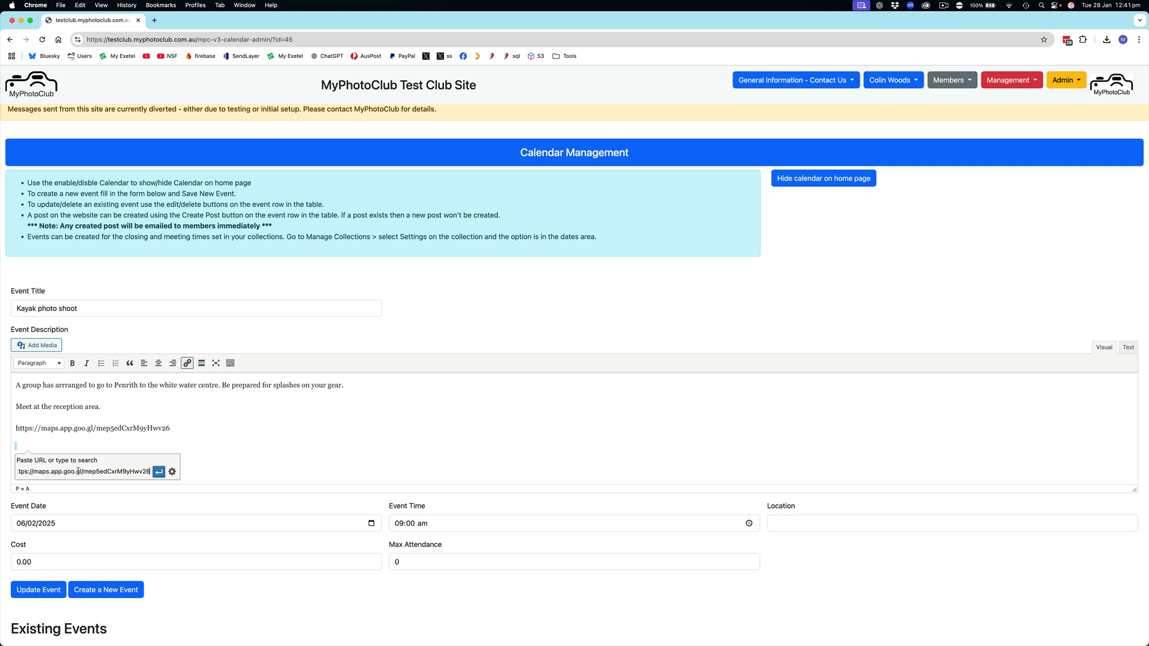
left_click(159, 472)
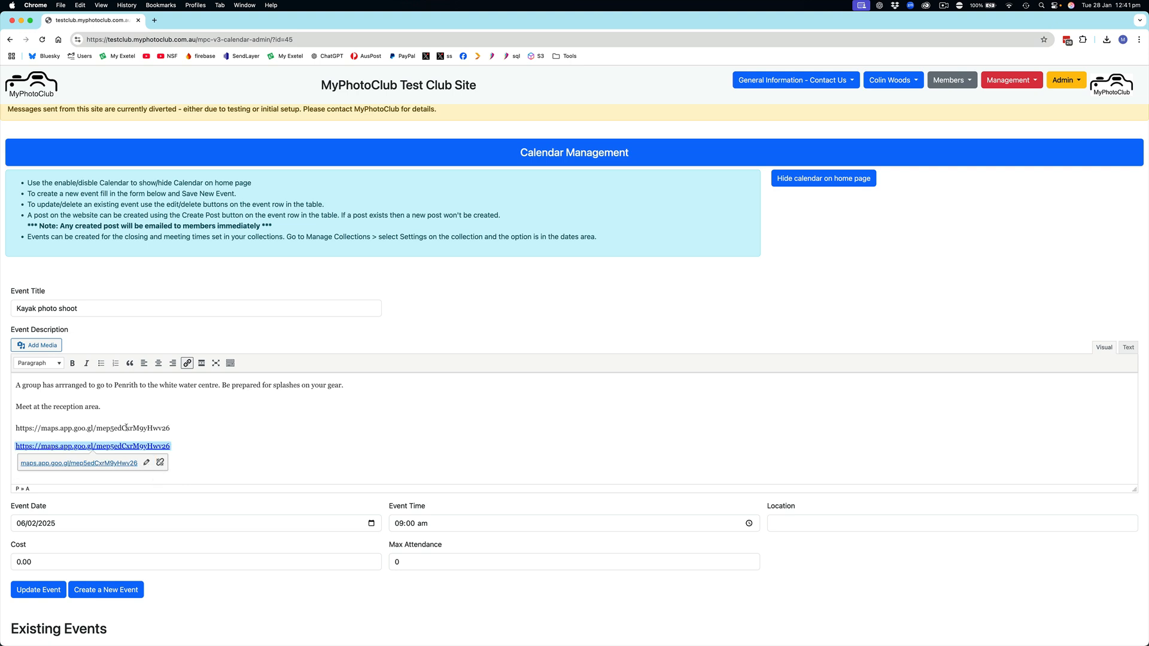
Step: Delete the plain-text copy of the map address above the hyperlink
left_click_drag(188, 424, 14, 428)
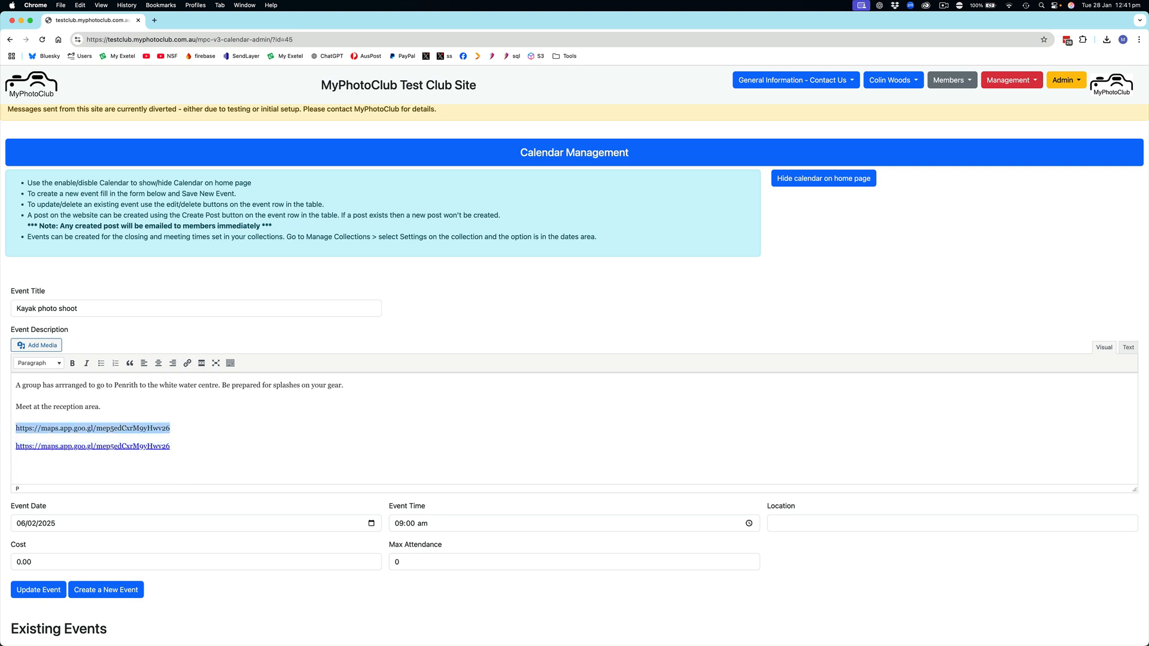
key("BackSpace")
key("BackSpace")
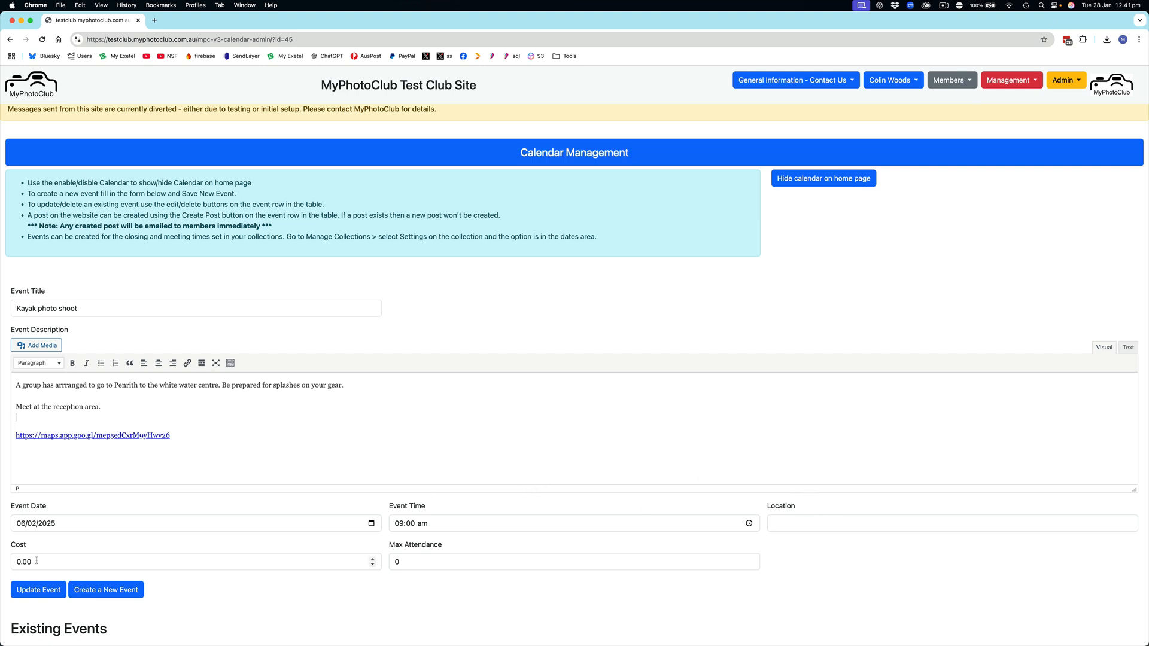
Step: Set the event's cost to 25.00, update the event, and check its row in the existing events list
left_click_drag(37, 561, 2, 561)
type("25")
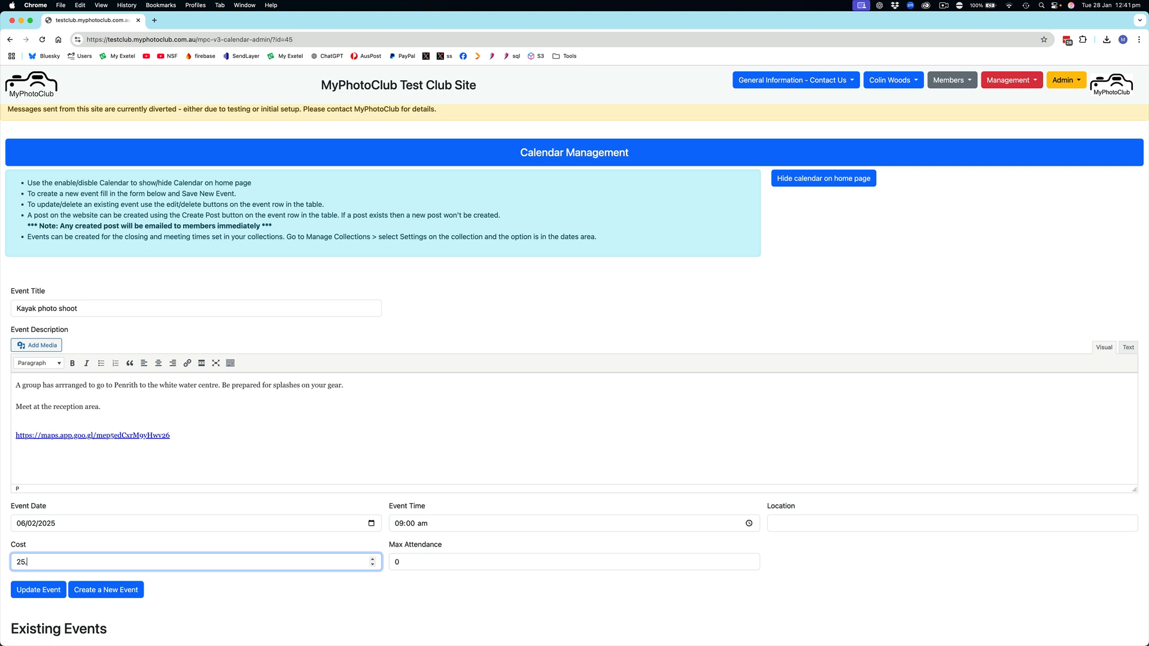
type(".00")
left_click(41, 592)
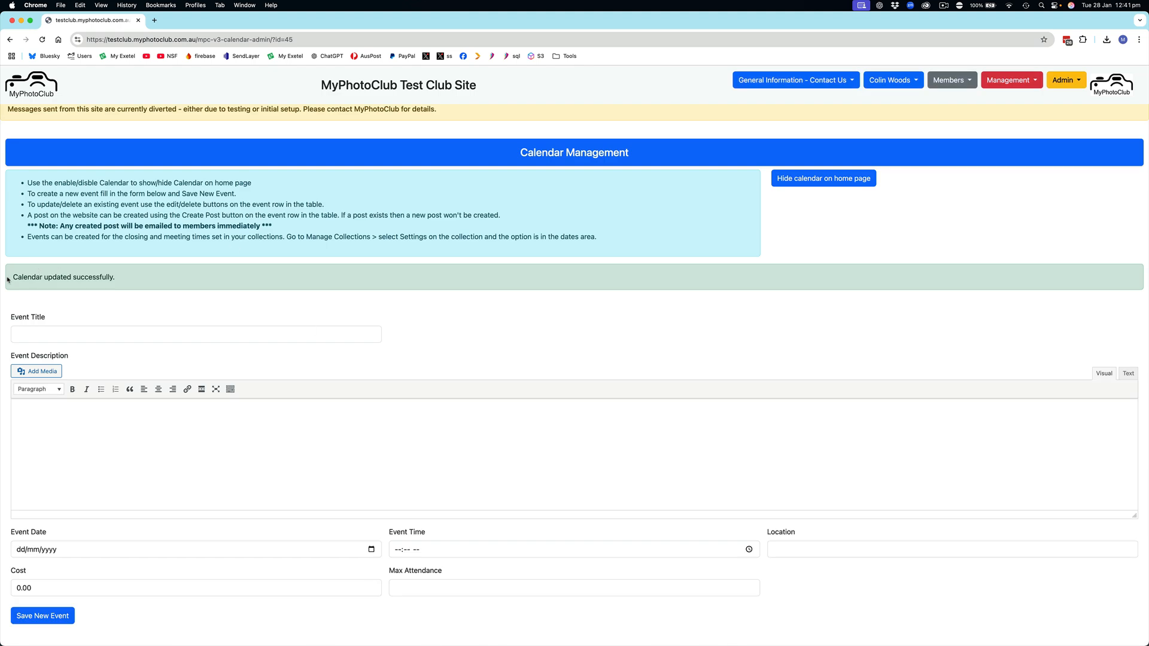
scroll(70, 279, "down", 5)
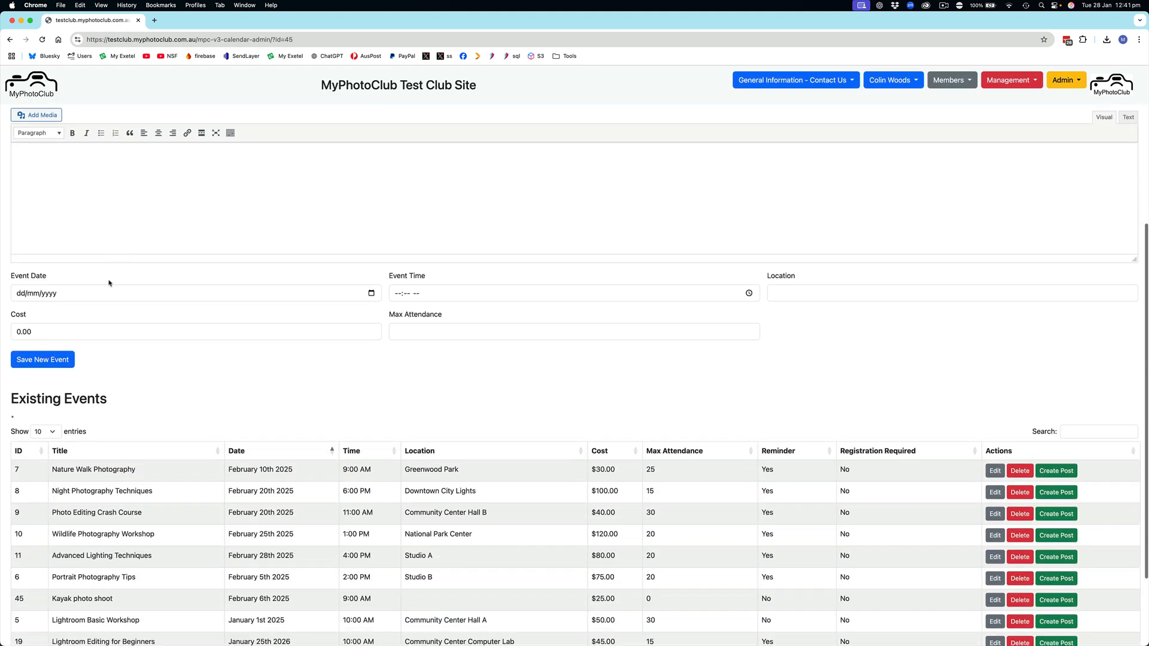
scroll(144, 193, "up", 2)
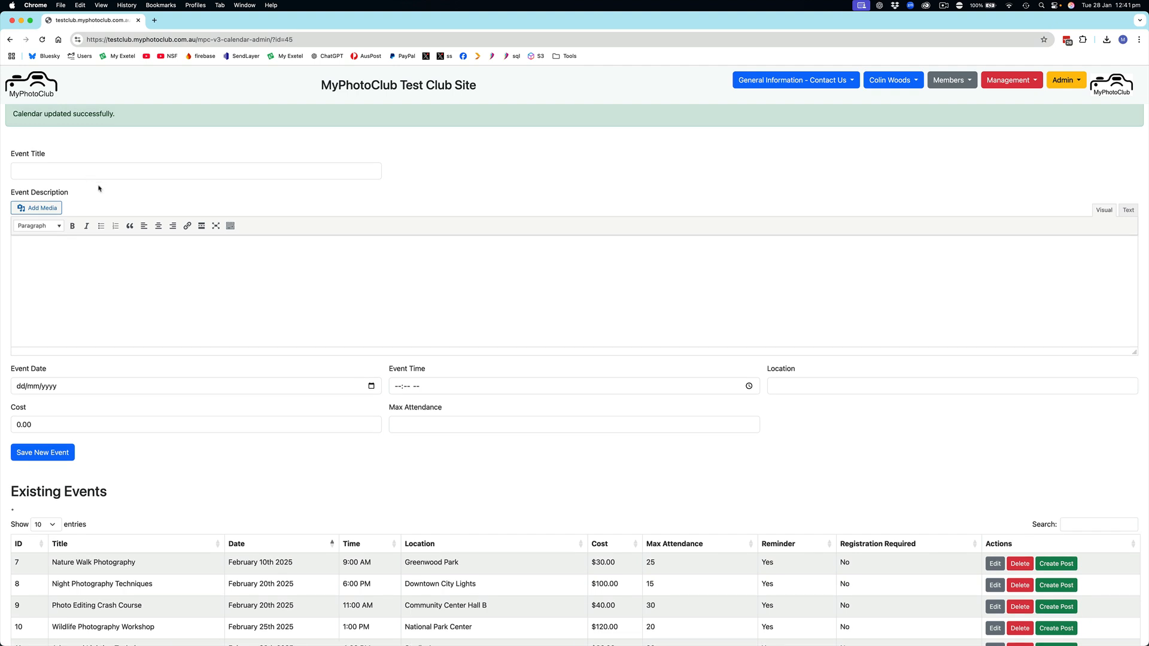
scroll(99, 189, "down", 1)
scroll(99, 189, "down", 3)
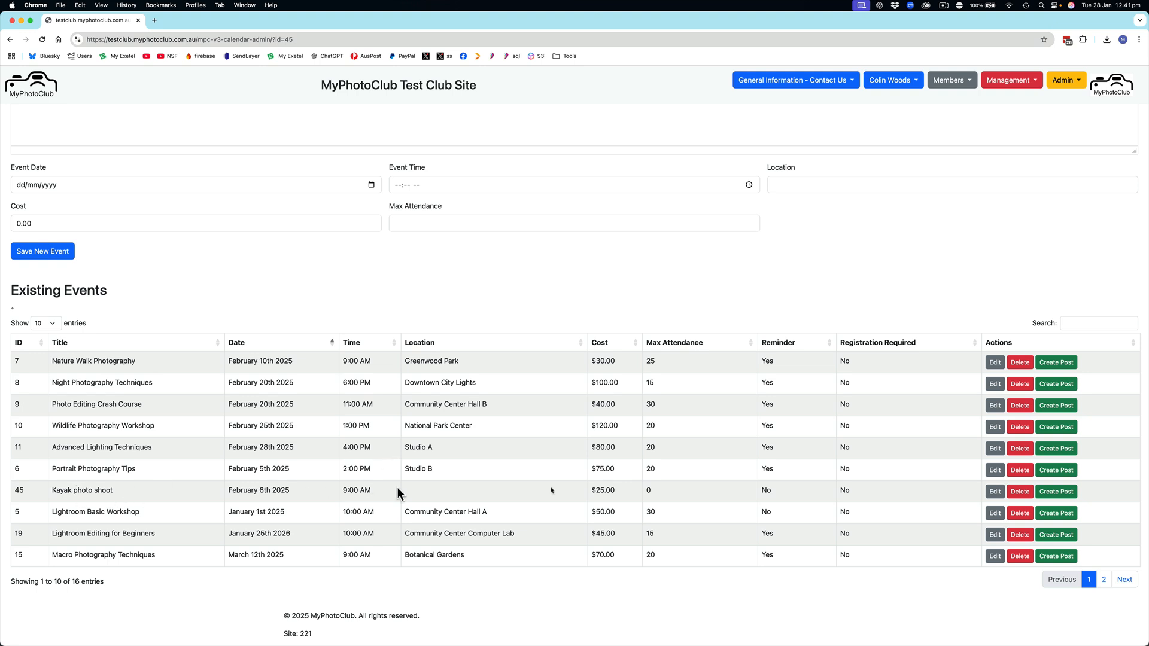
Step: Edit the Kayak photo shoot event to set its location to Penrith White Water Stadium, then update it and check its row
left_click(996, 493)
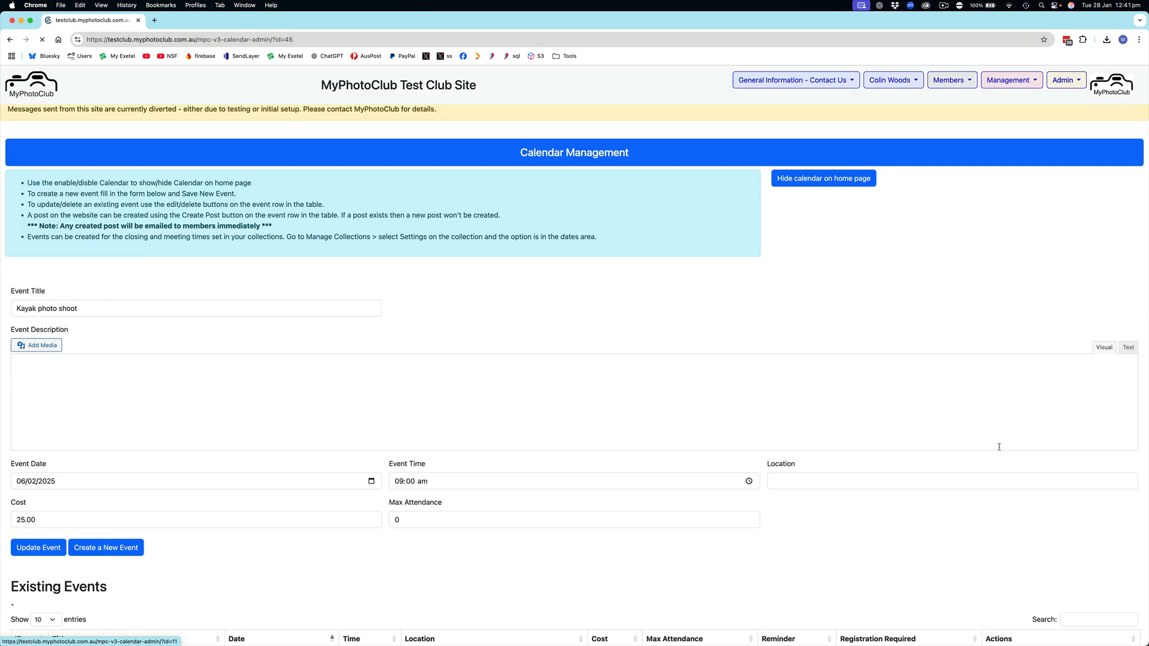
scroll(659, 479, "down", 1)
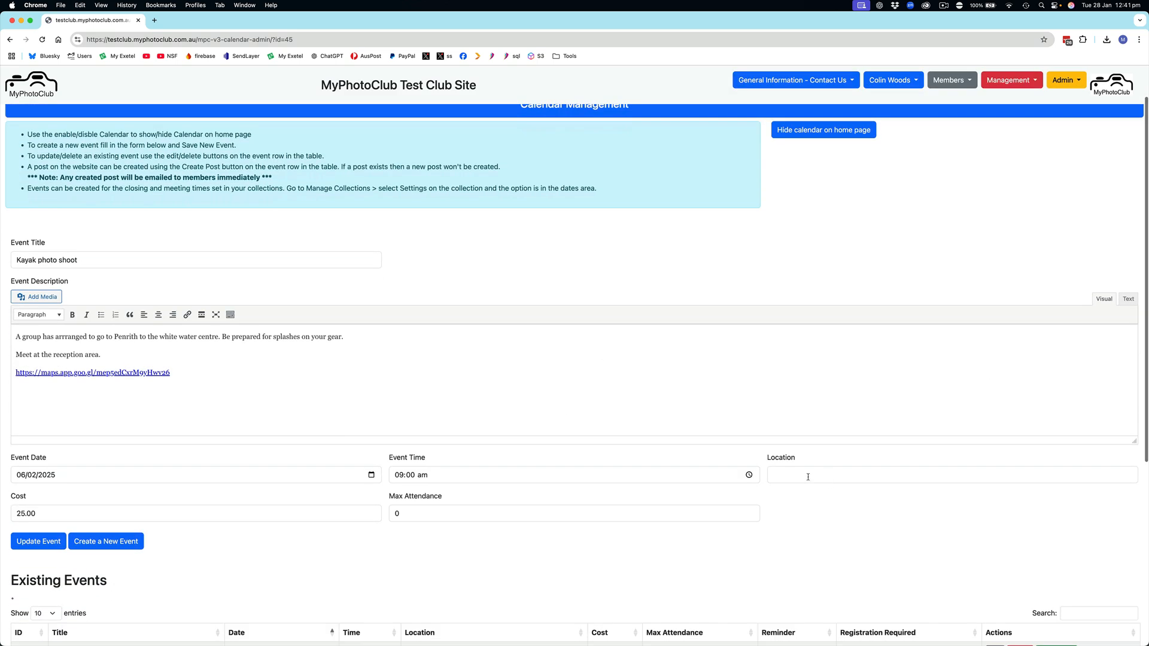
left_click(799, 476)
type("Pe")
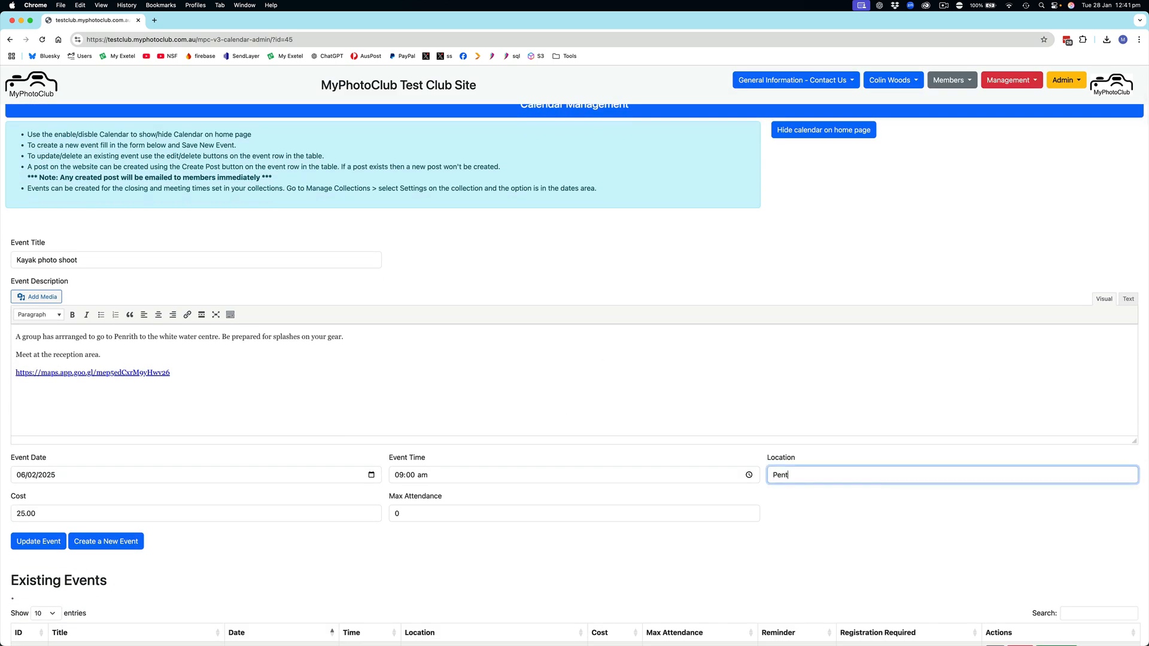
type("nrith White Water Stadium")
left_click(41, 542)
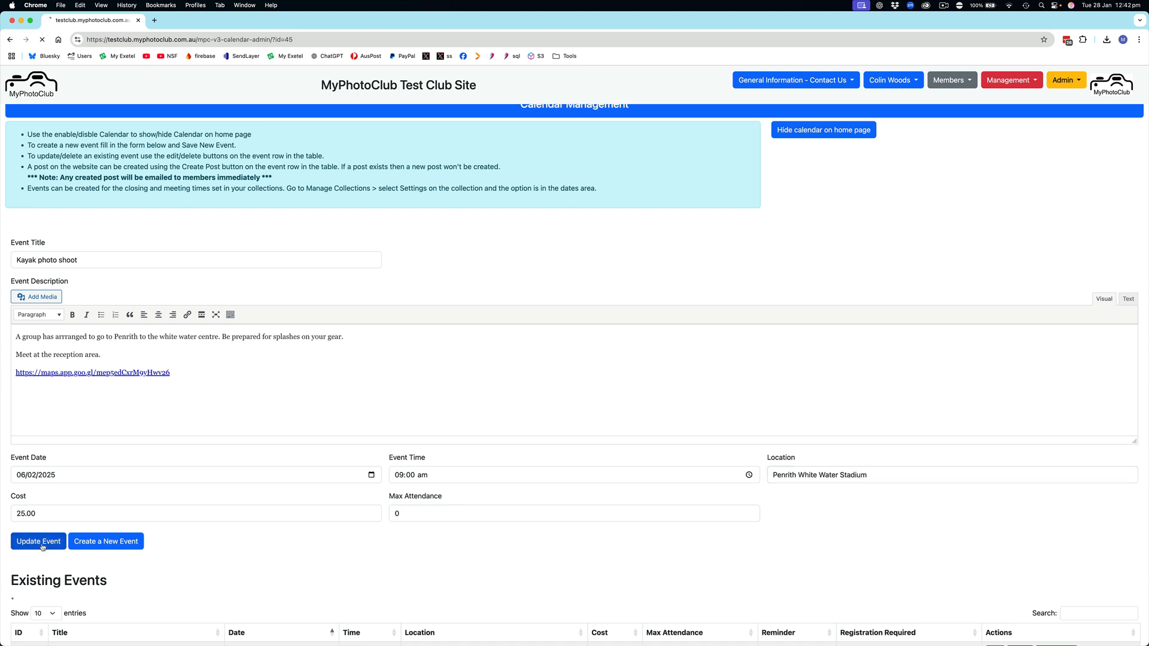
scroll(495, 452, "down", 6)
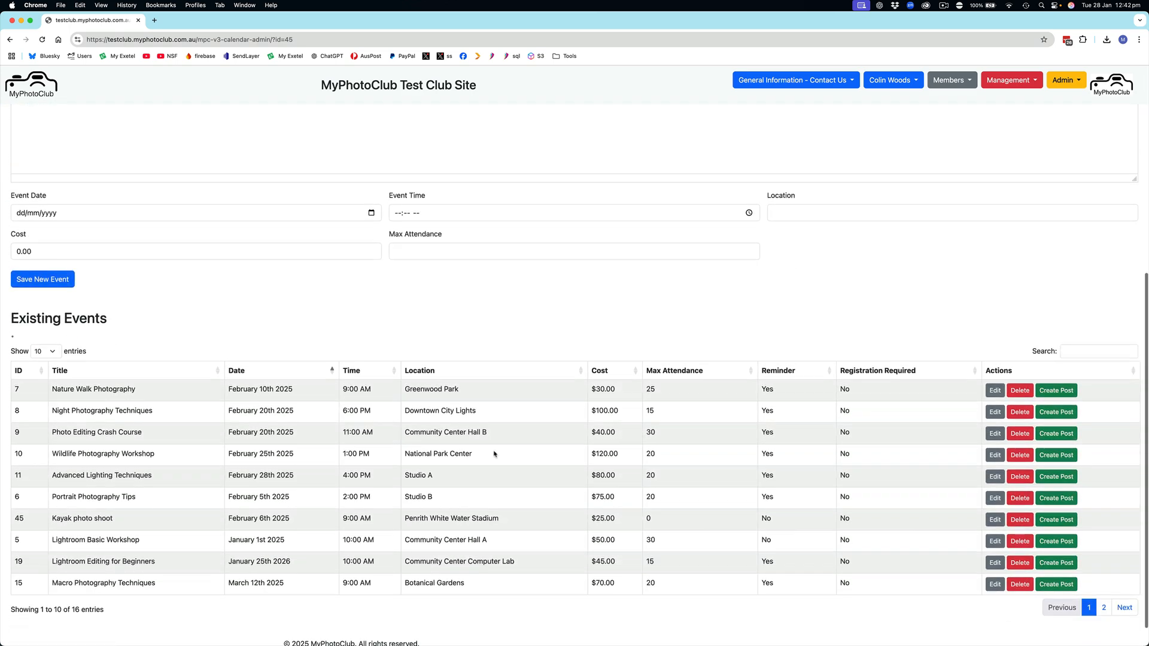
Step: Go to the club home page and open the Kayak photo shoot's details from the upcoming events
scroll(495, 454, "up", 6)
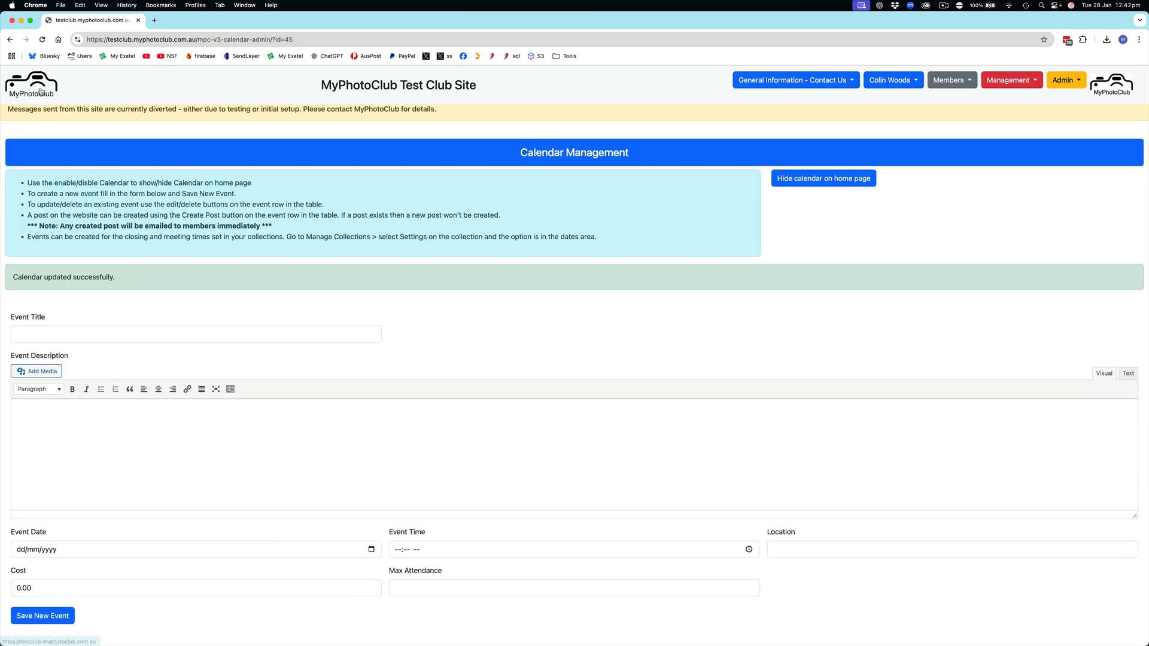
left_click(42, 89)
scroll(61, 410, "down", 4)
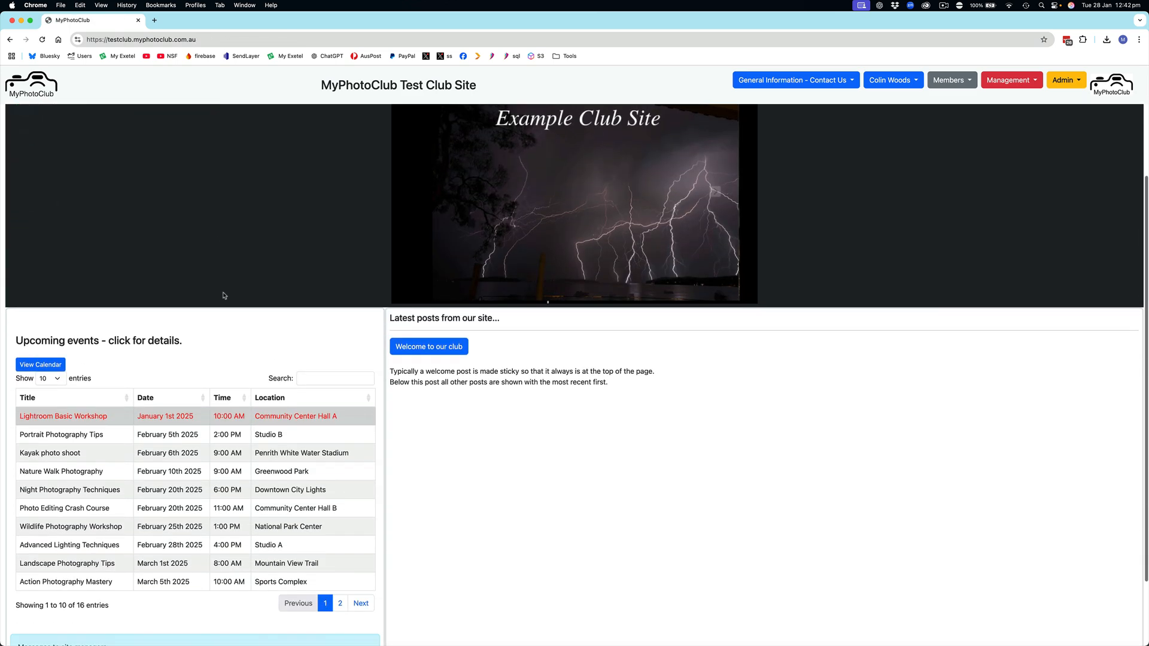
left_click(61, 409)
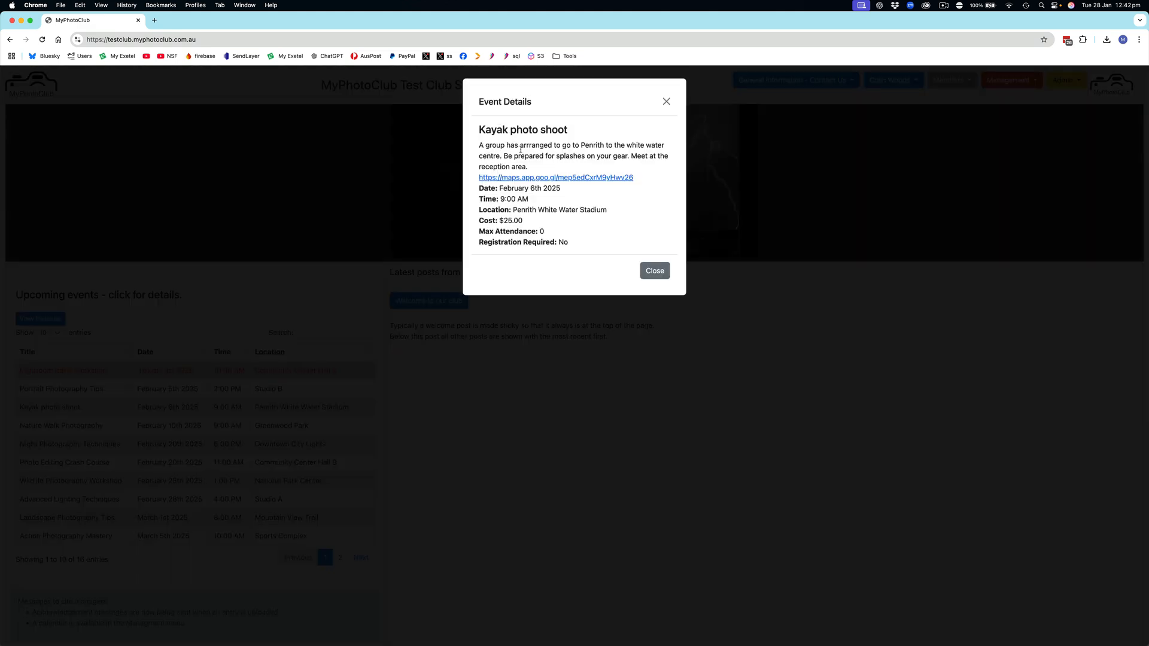
Step: View the event's map link in a new tab, then close the map and the event details
right_click(541, 182)
left_click(575, 186)
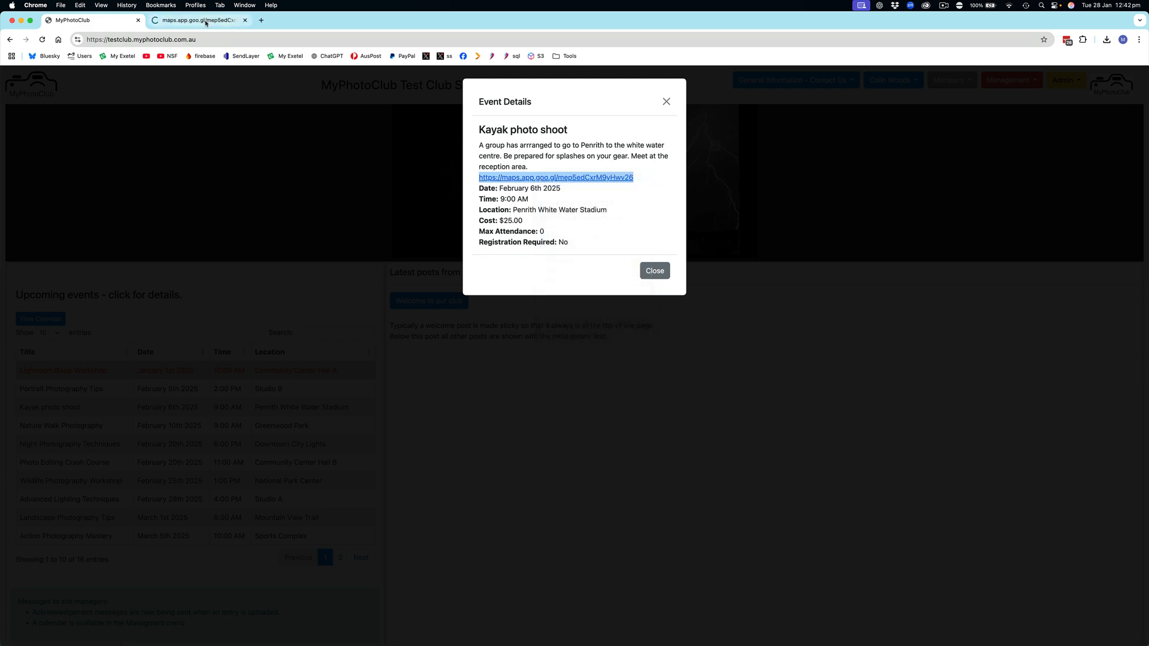
left_click(206, 22)
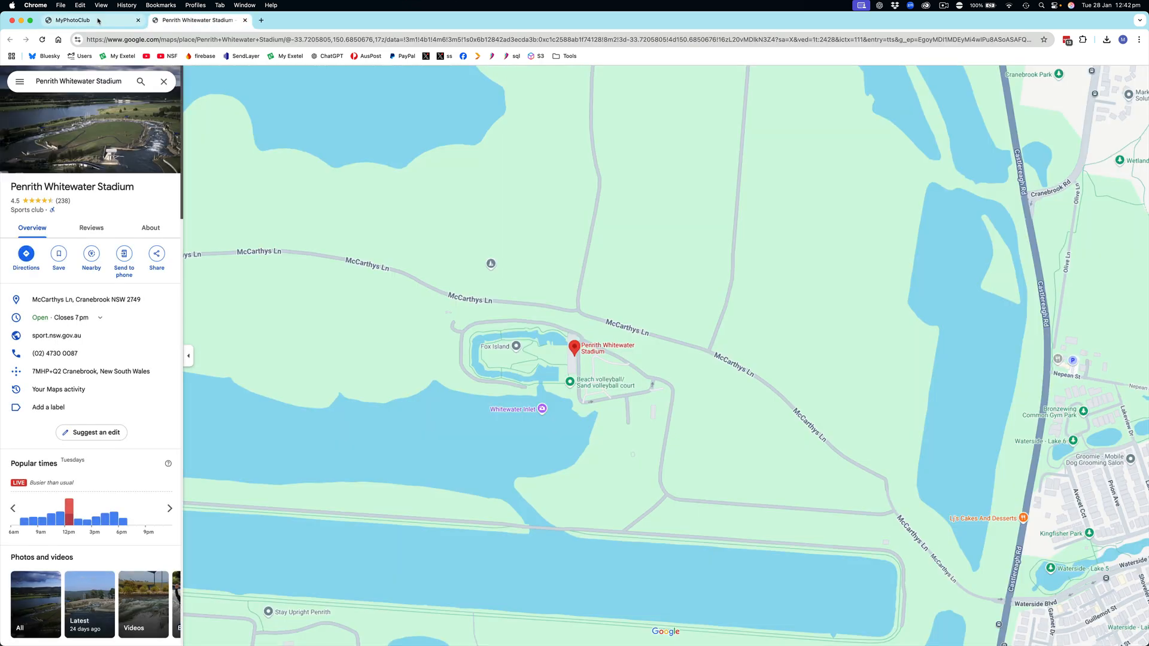
left_click(245, 20)
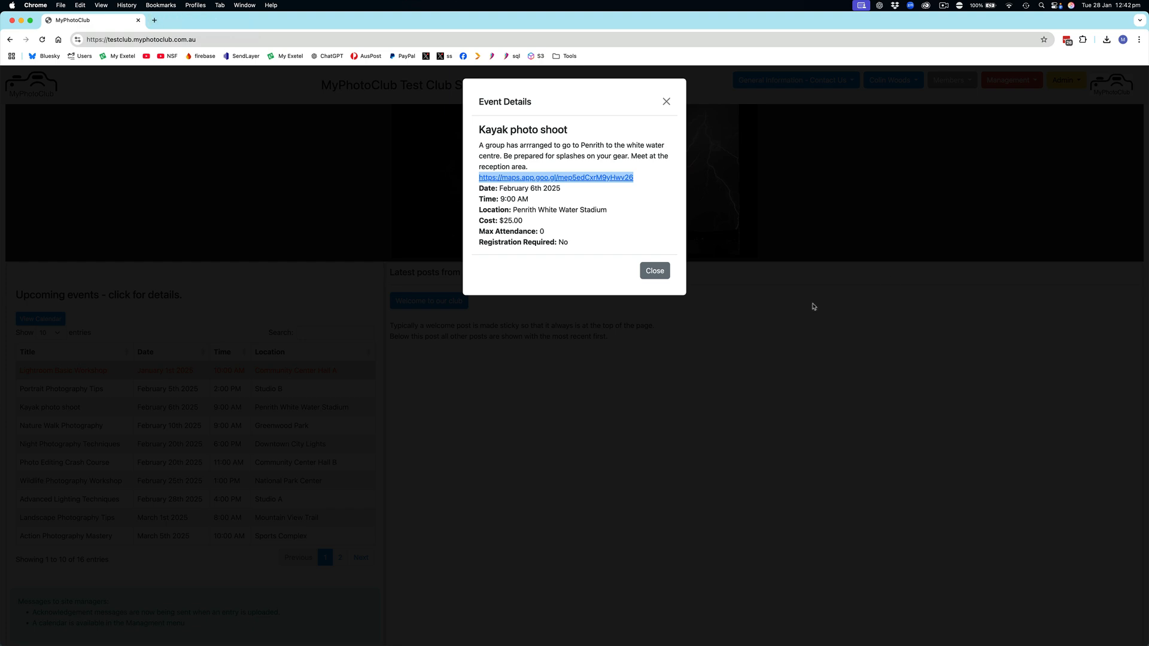
left_click(662, 273)
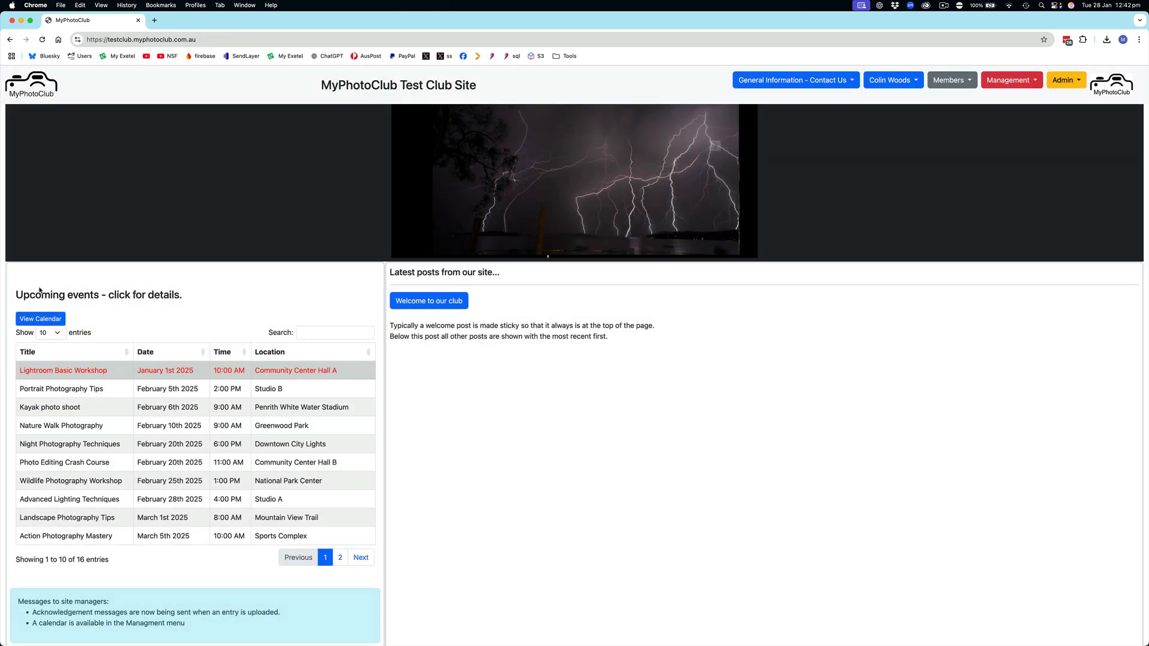
Step: Return to calendar management through the calendar view and create a website post for the Kayak photo shoot event
left_click(30, 321)
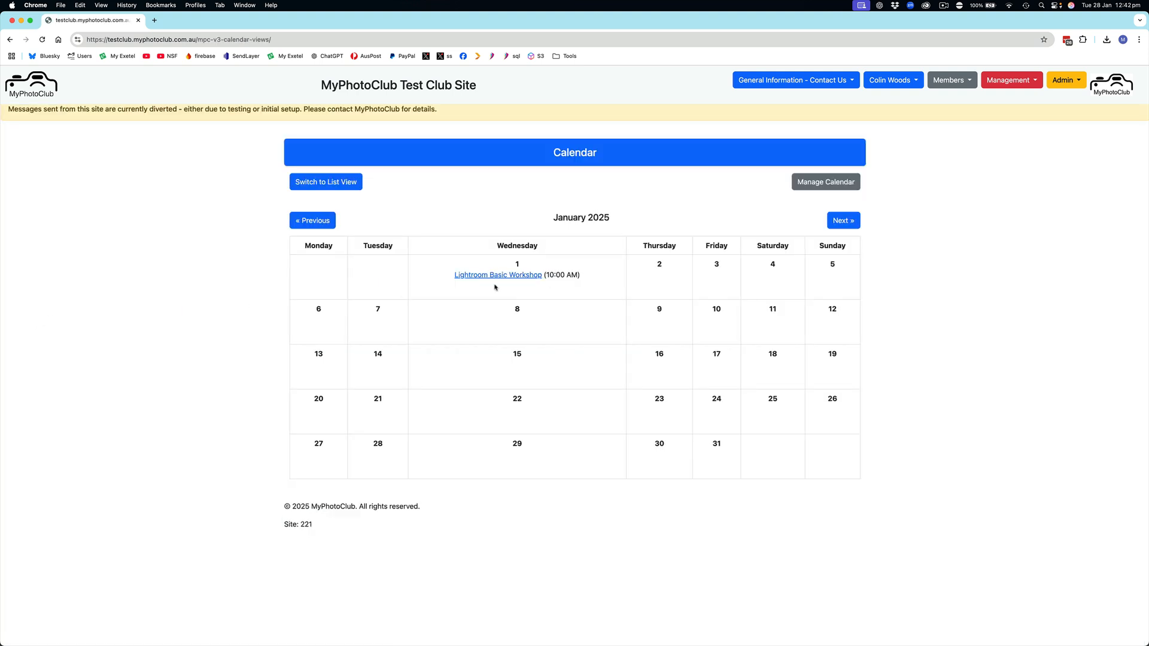
left_click(826, 183)
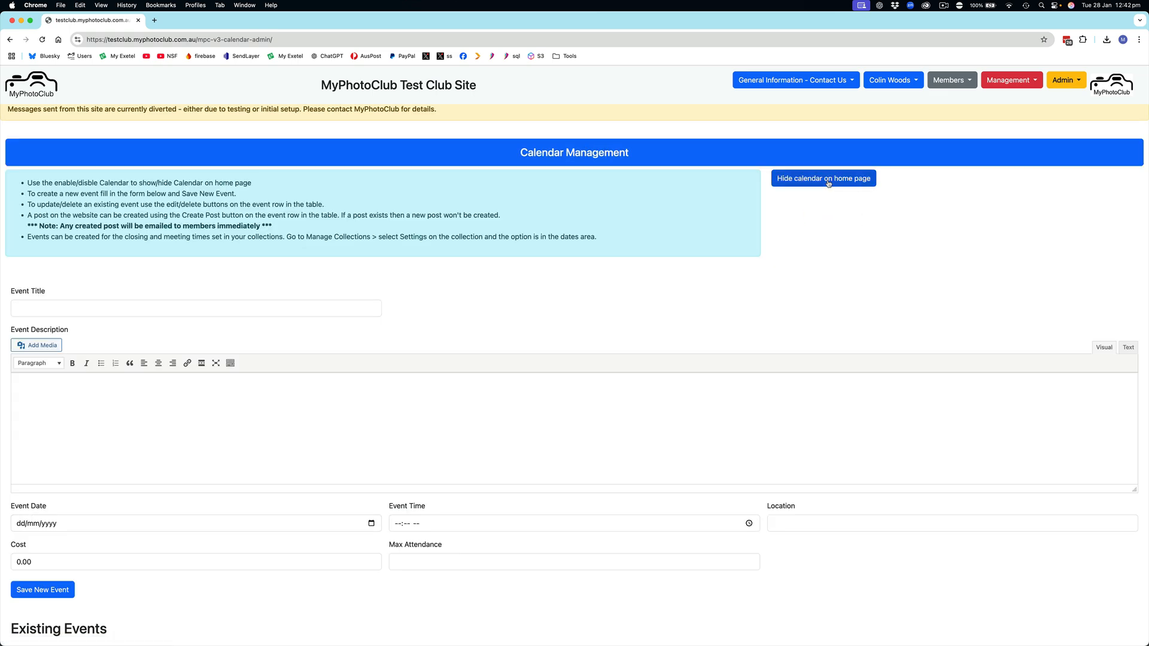
scroll(614, 323, "down", 6)
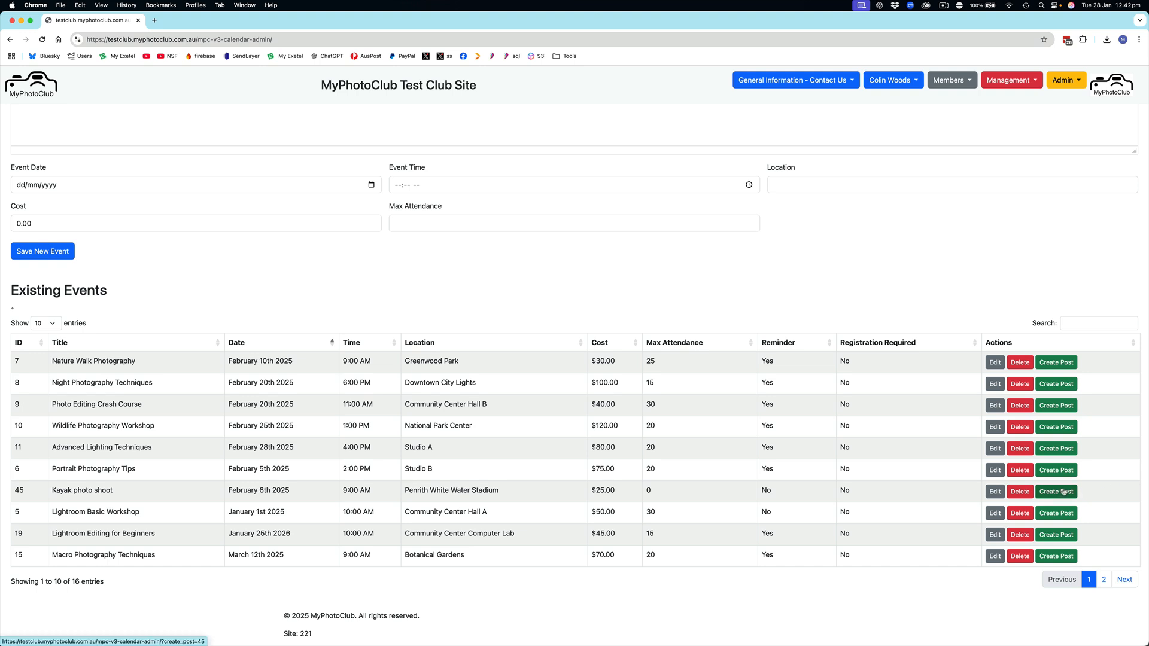
left_click(1063, 493)
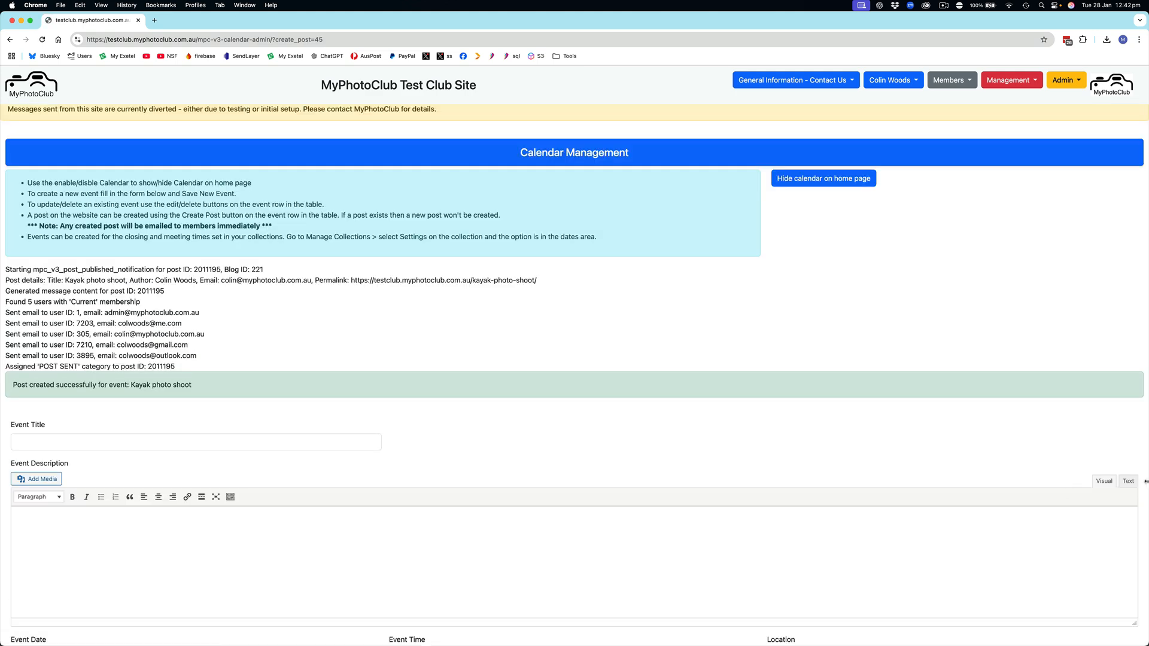
Step: Review the post creation report and check the latest posts on the home page for the Kayak photo shoot
scroll(440, 326, "down", 5)
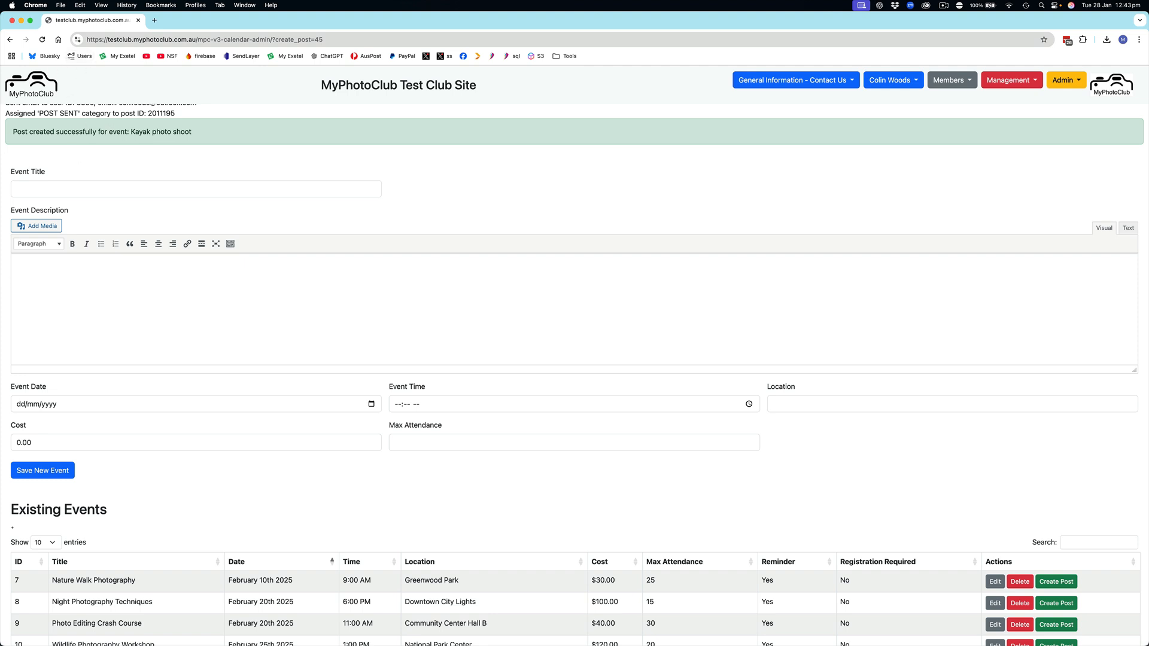
left_click(37, 84)
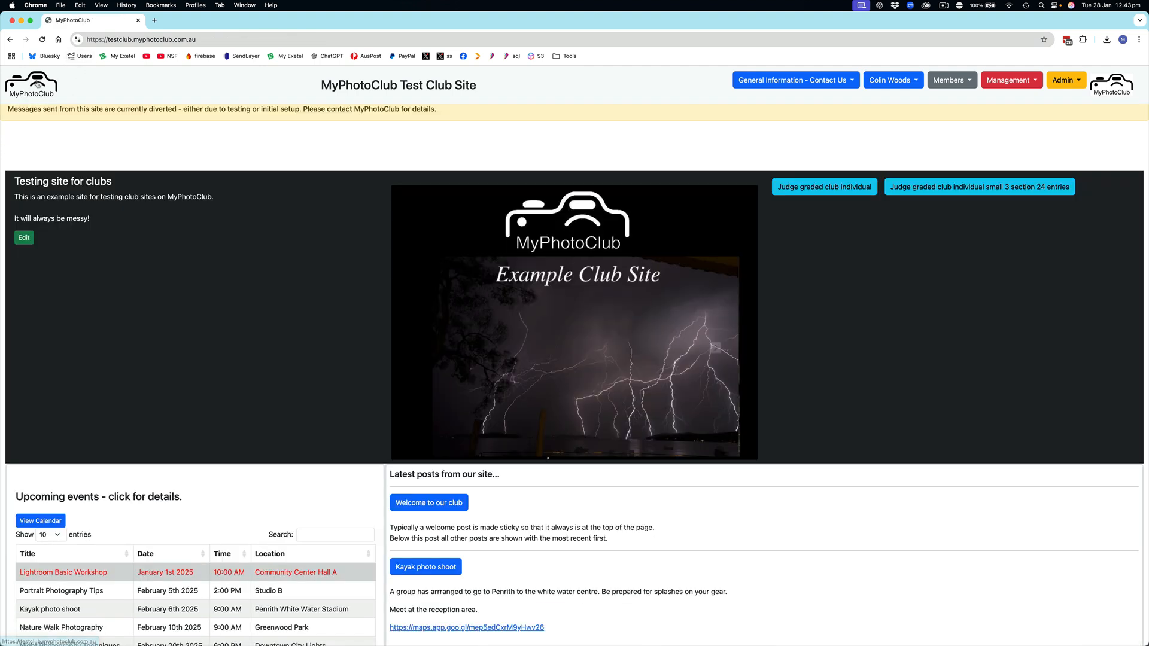
scroll(763, 377, "down", 3)
scroll(764, 377, "down", 3)
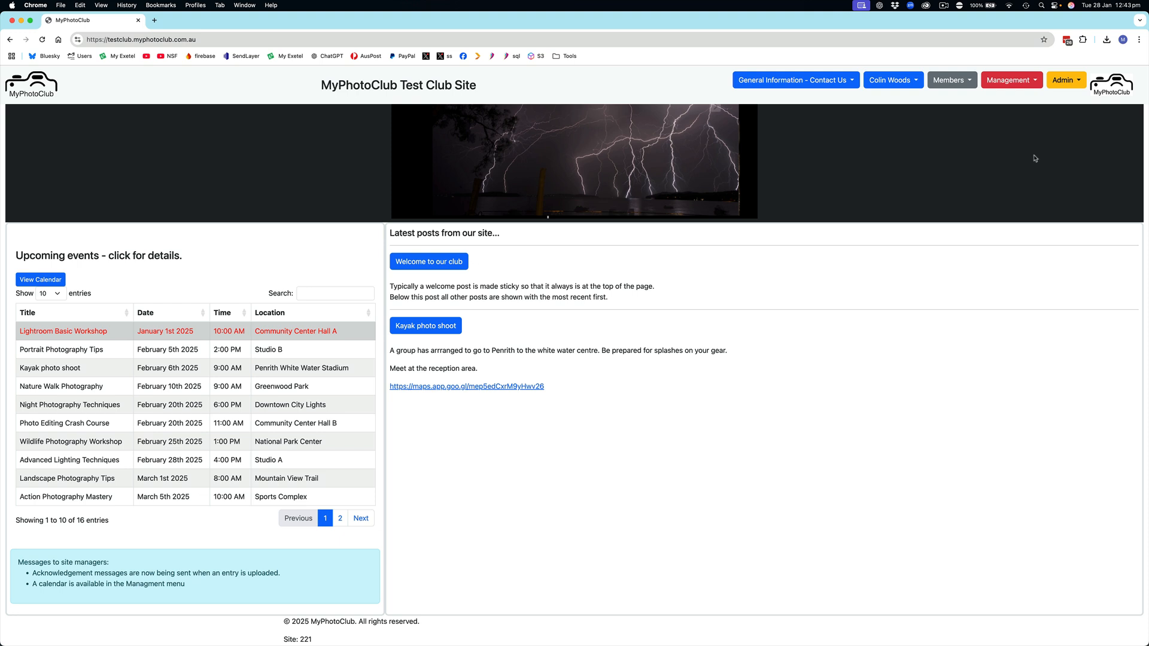
Step: Open the settings of the February Open collection from Manage Collections and go to its dates section
left_click(1011, 80)
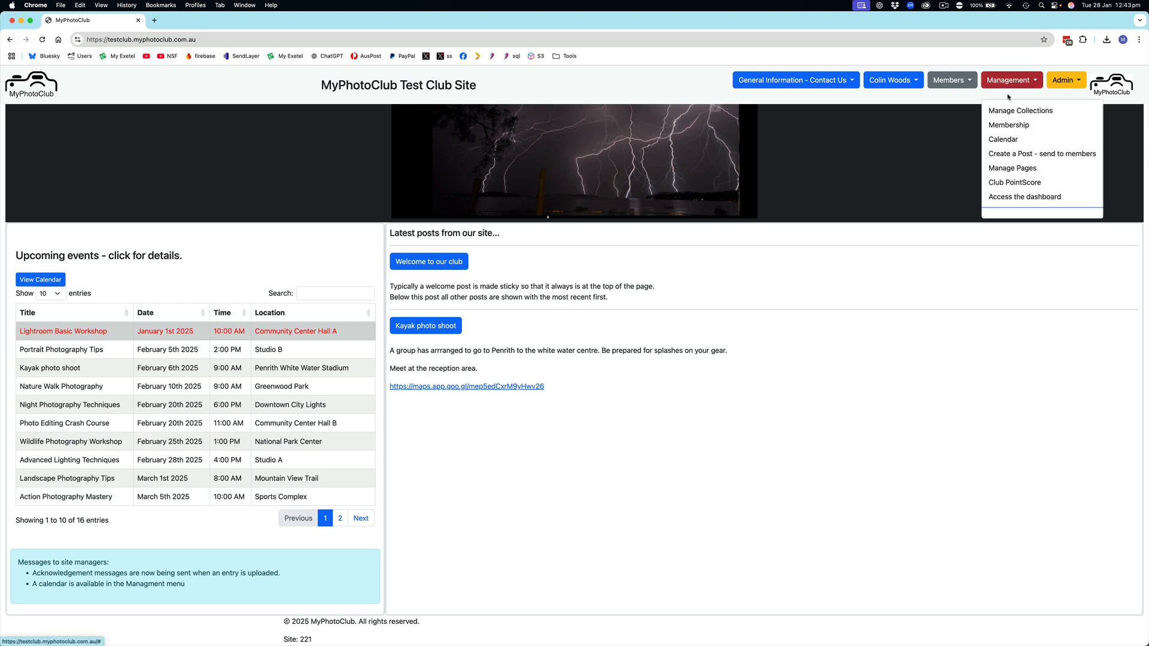
left_click(1023, 112)
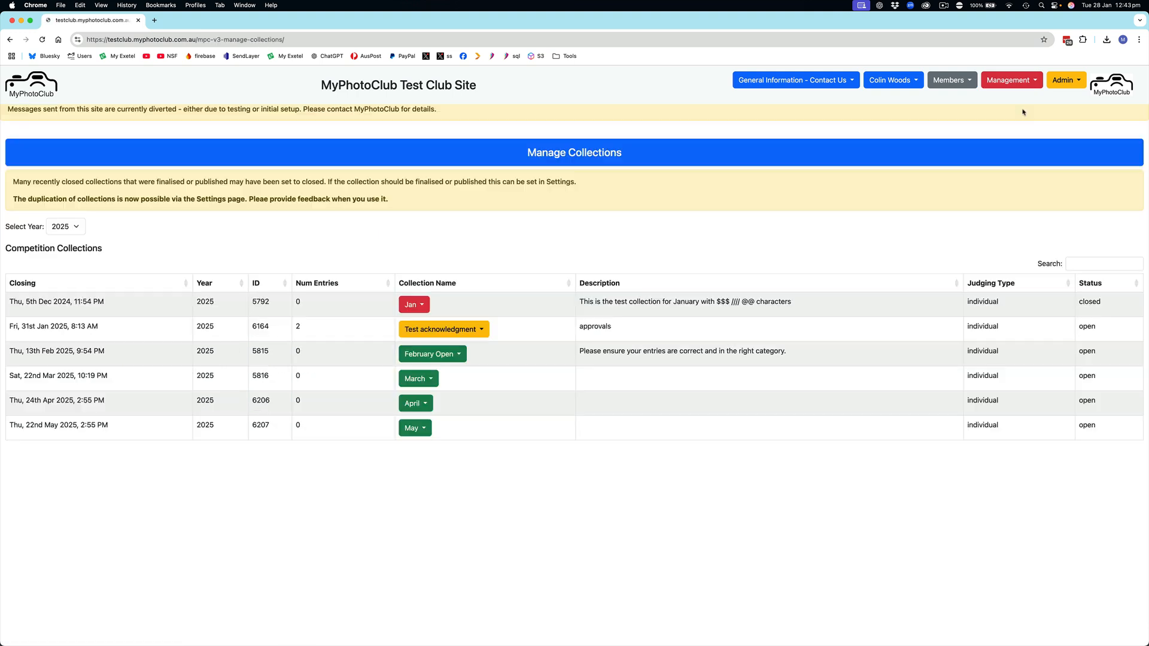
left_click(460, 354)
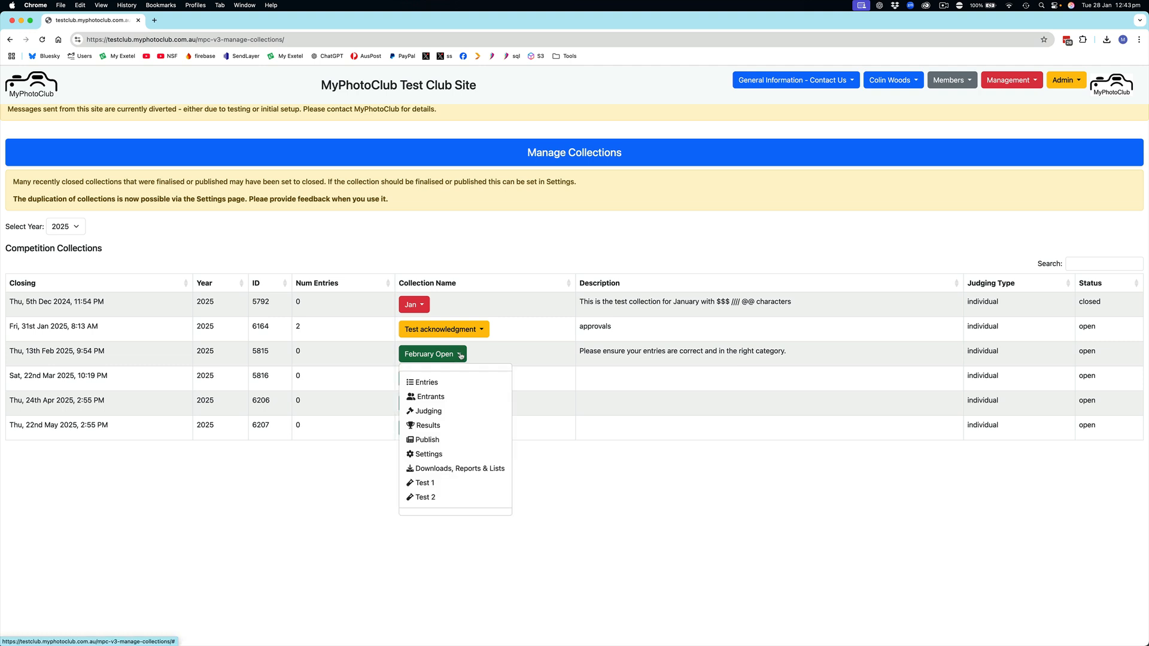
left_click(434, 454)
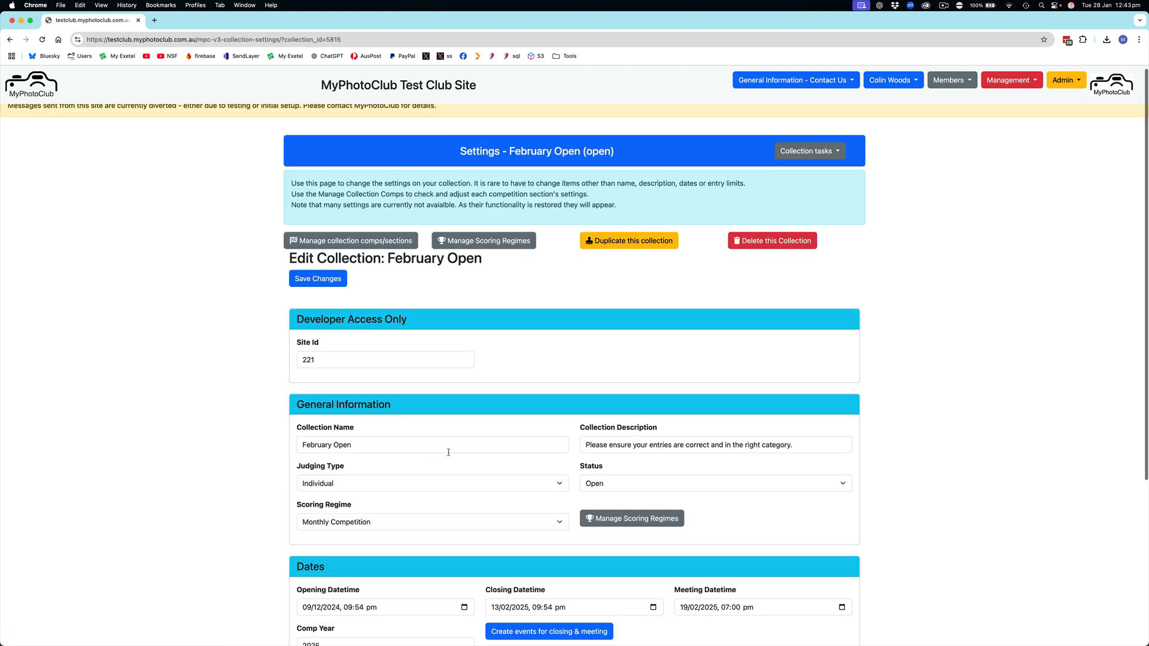
scroll(435, 453, "down", 4)
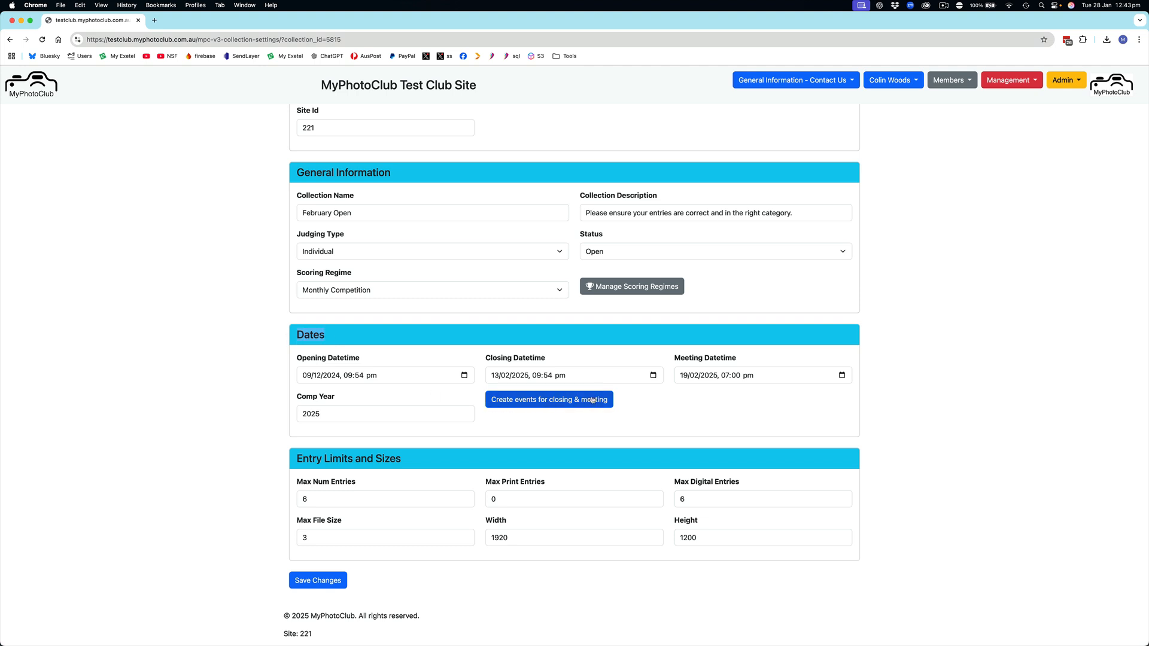
Step: Create calendar events for the February Open collection's closing and meeting dates, leaving the dates as they are
left_click(761, 376)
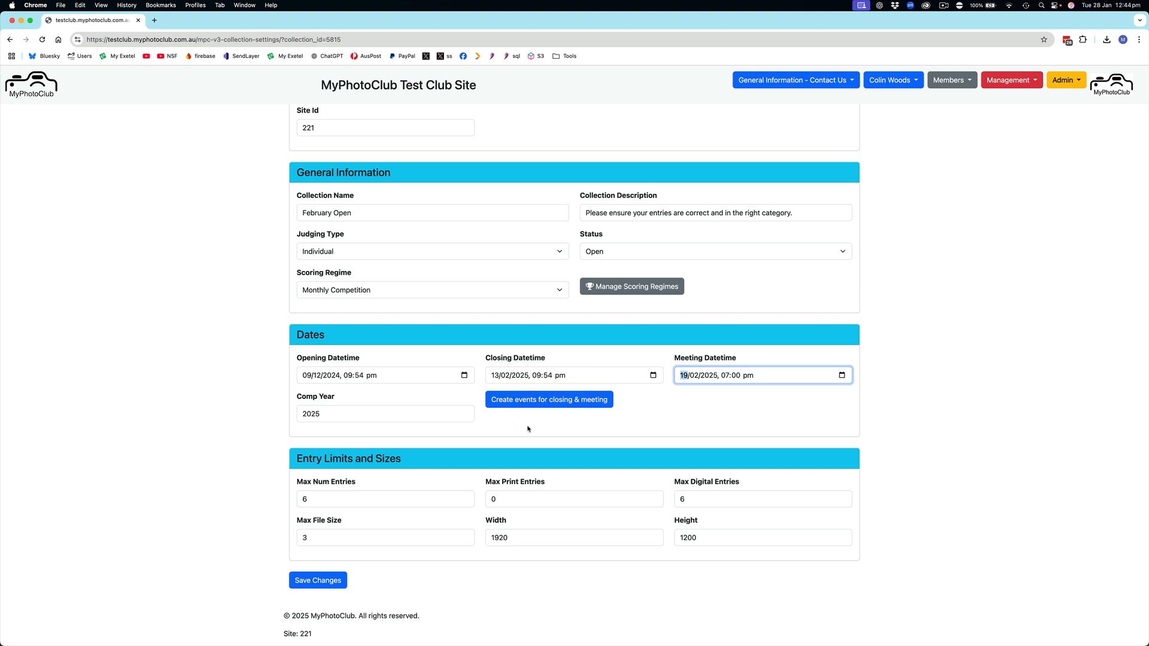
left_click(695, 407)
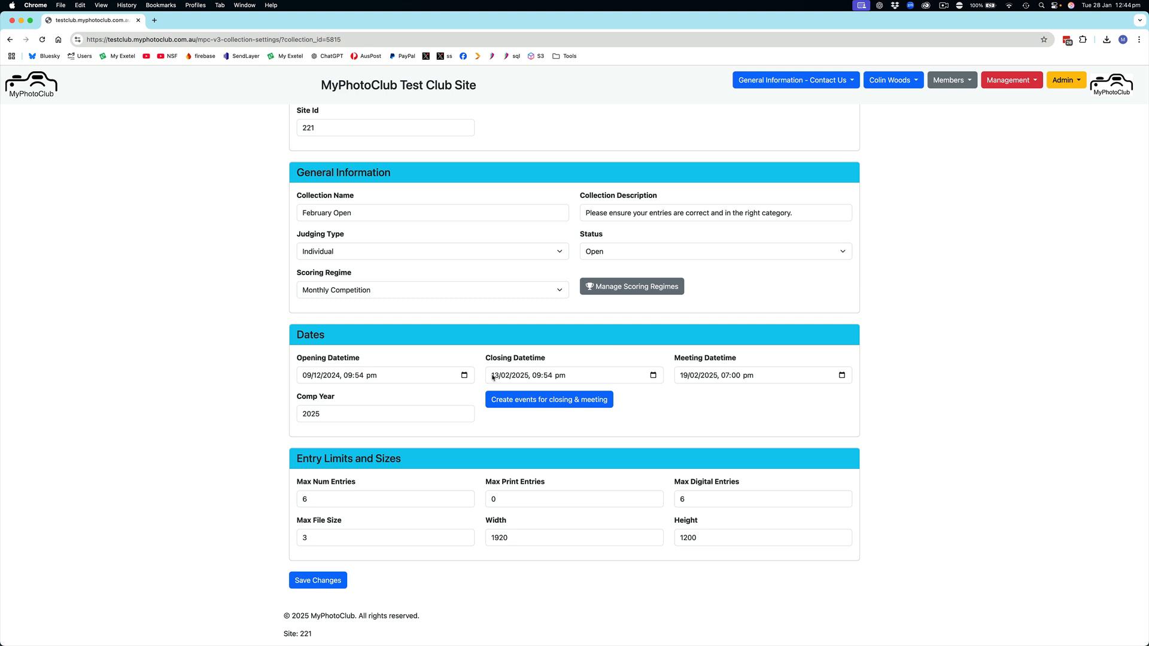
left_click(540, 400)
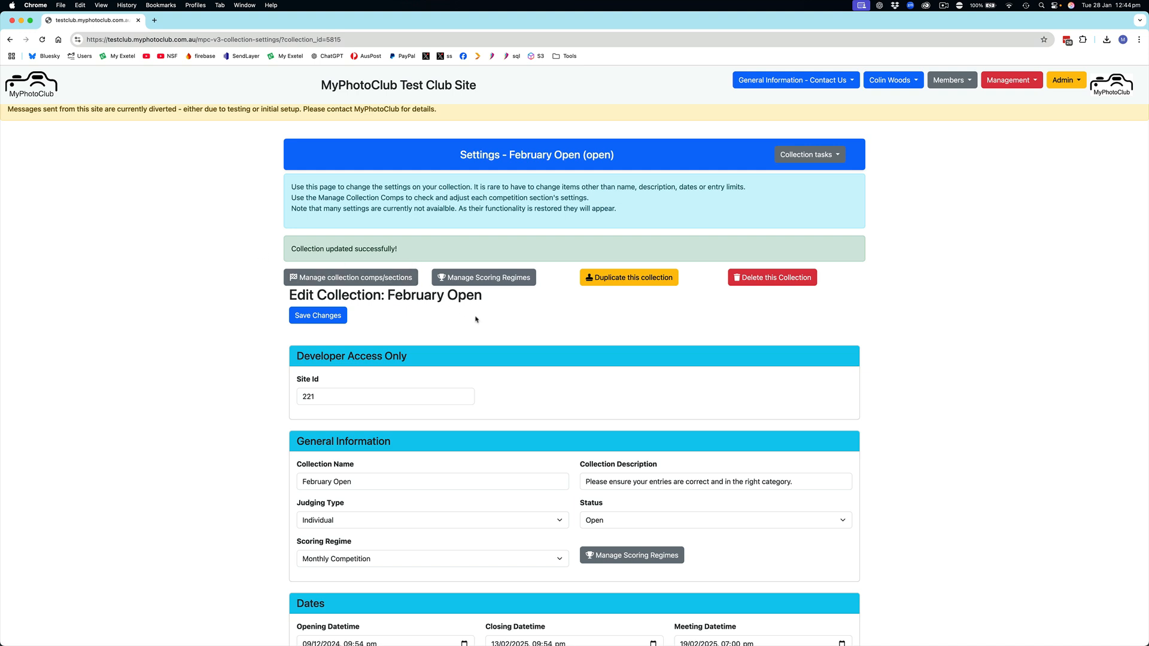
scroll(475, 316, "down", 5)
scroll(475, 317, "down", 1)
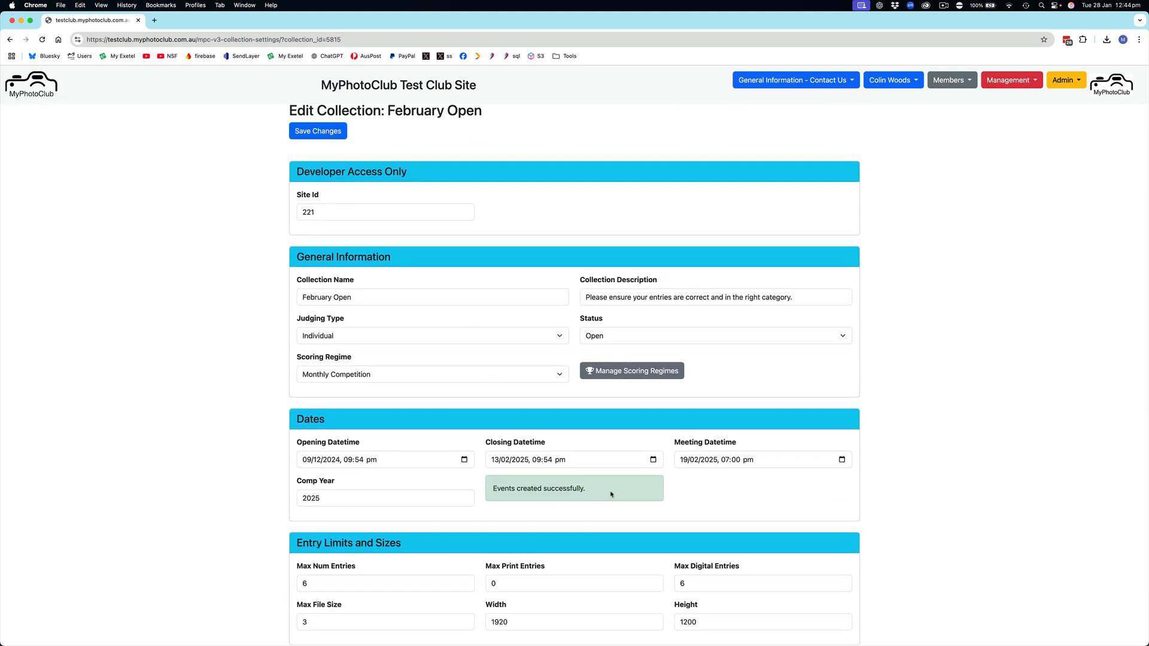
scroll(612, 495, "up", 6)
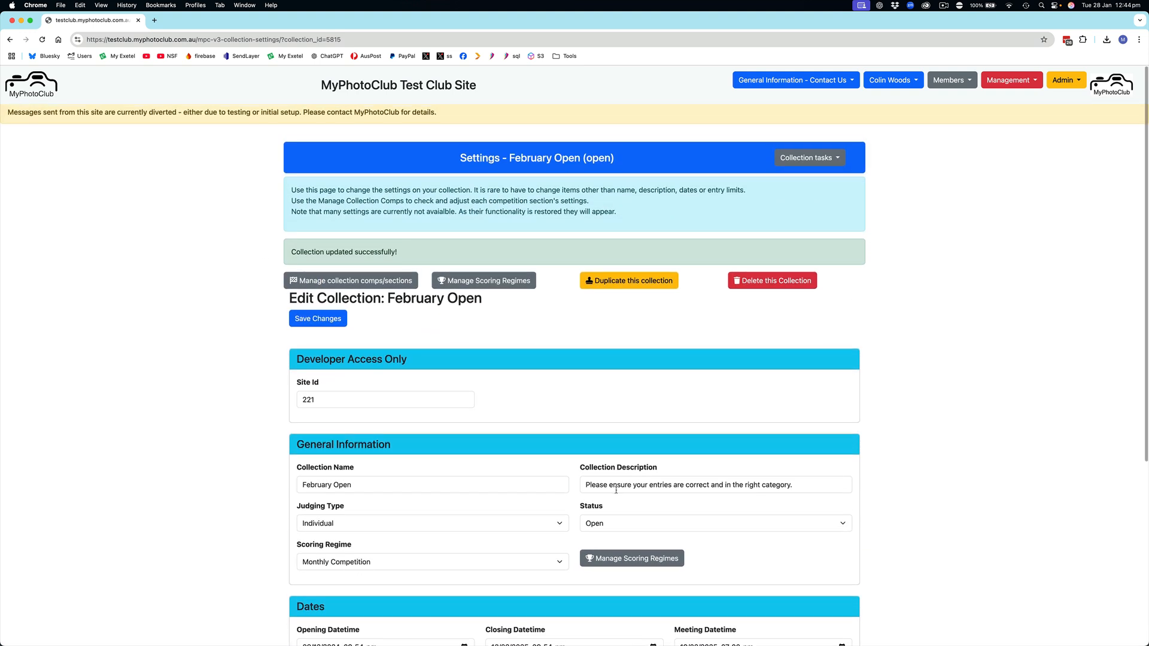
Step: Reload the February Open settings page and check the event creation status in its dates section
double_click(363, 39)
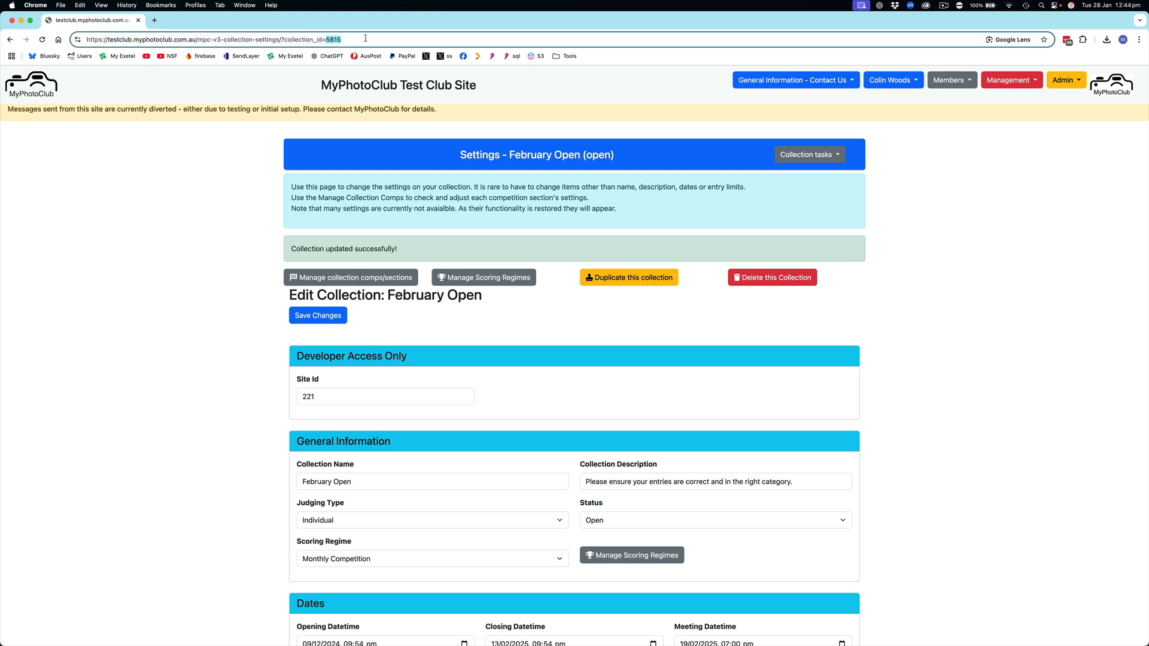
key("Return")
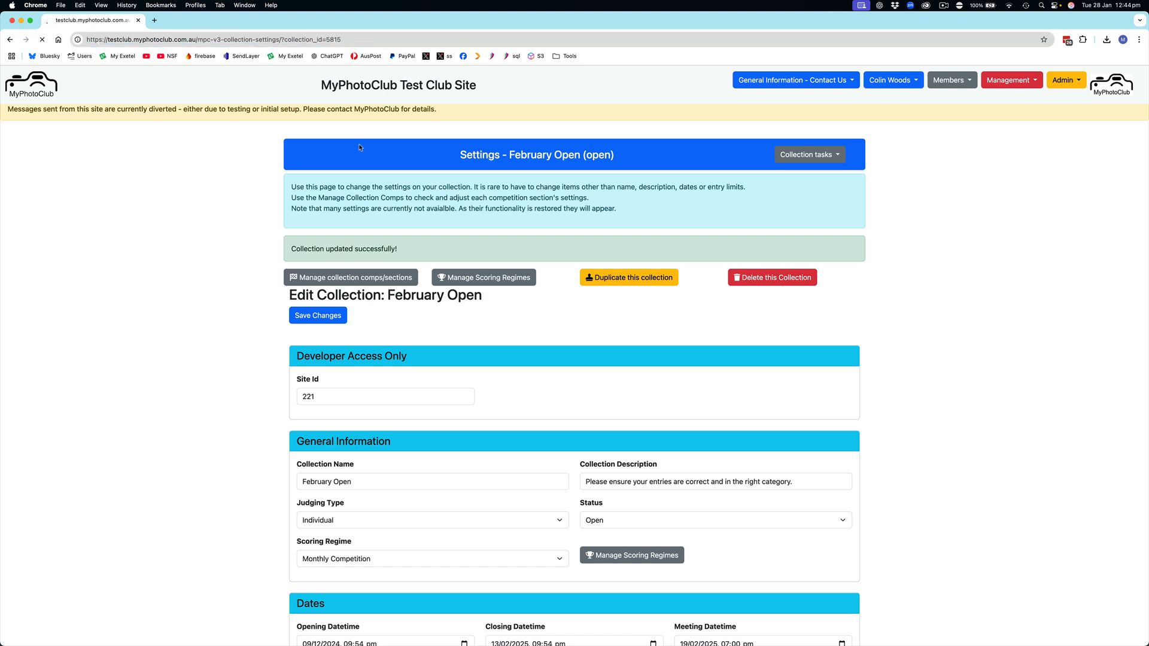
scroll(427, 275, "down", 5)
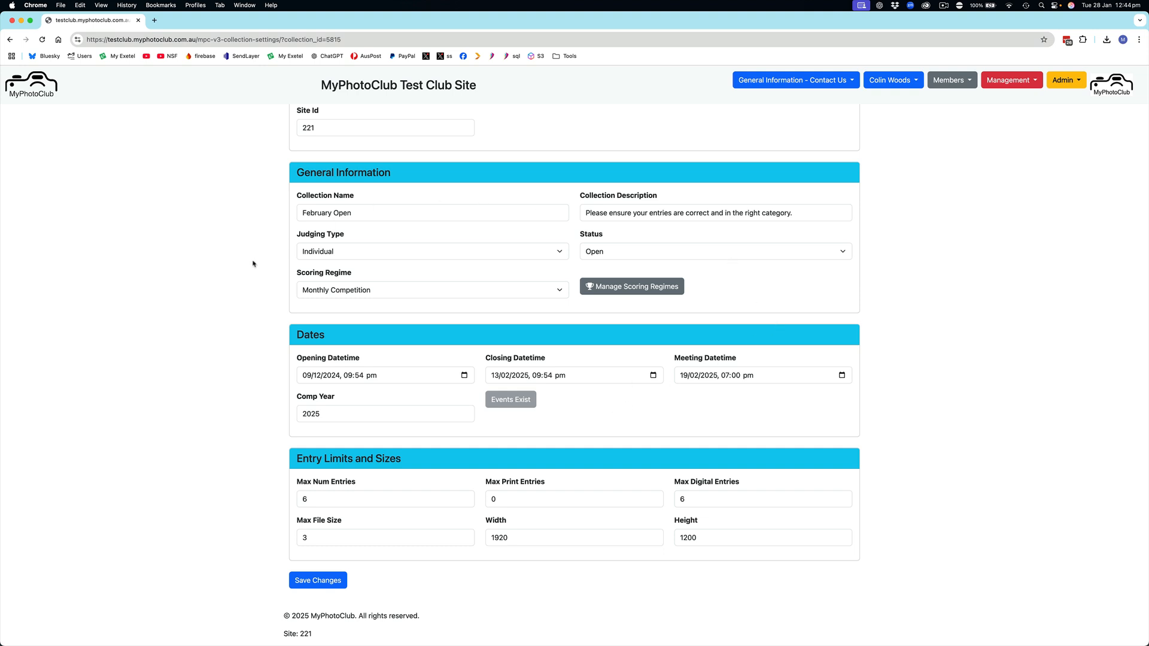
Step: On the home page, find the February Open entries-close event among upcoming events, view its details, and close them
left_click(36, 82)
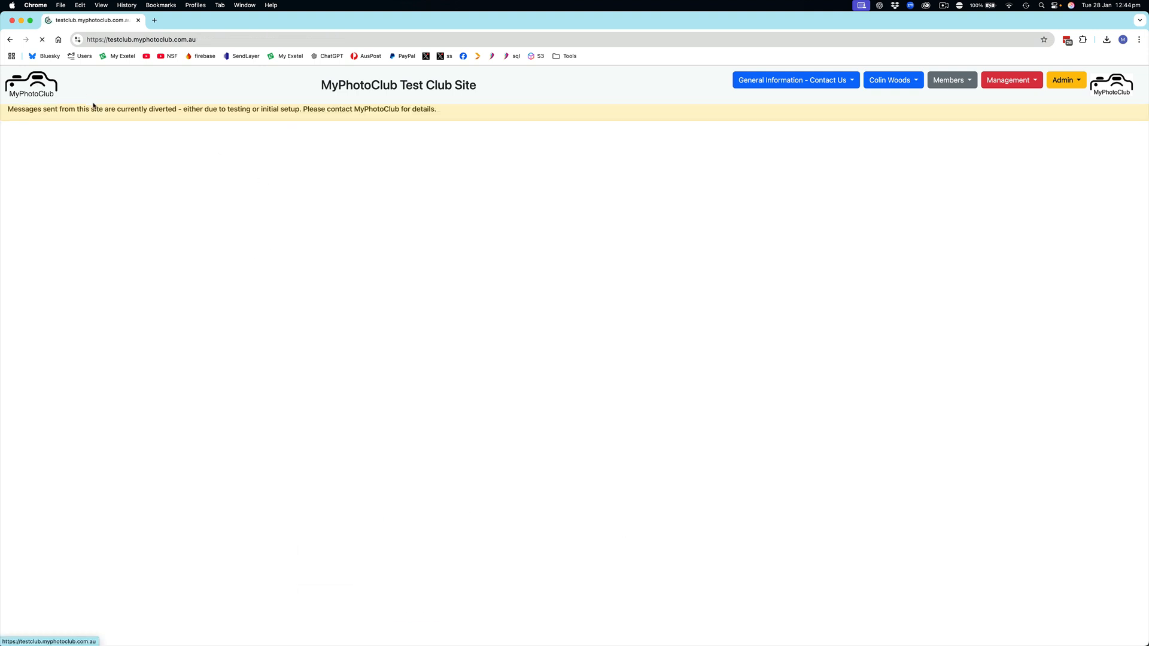
scroll(267, 268, "down", 5)
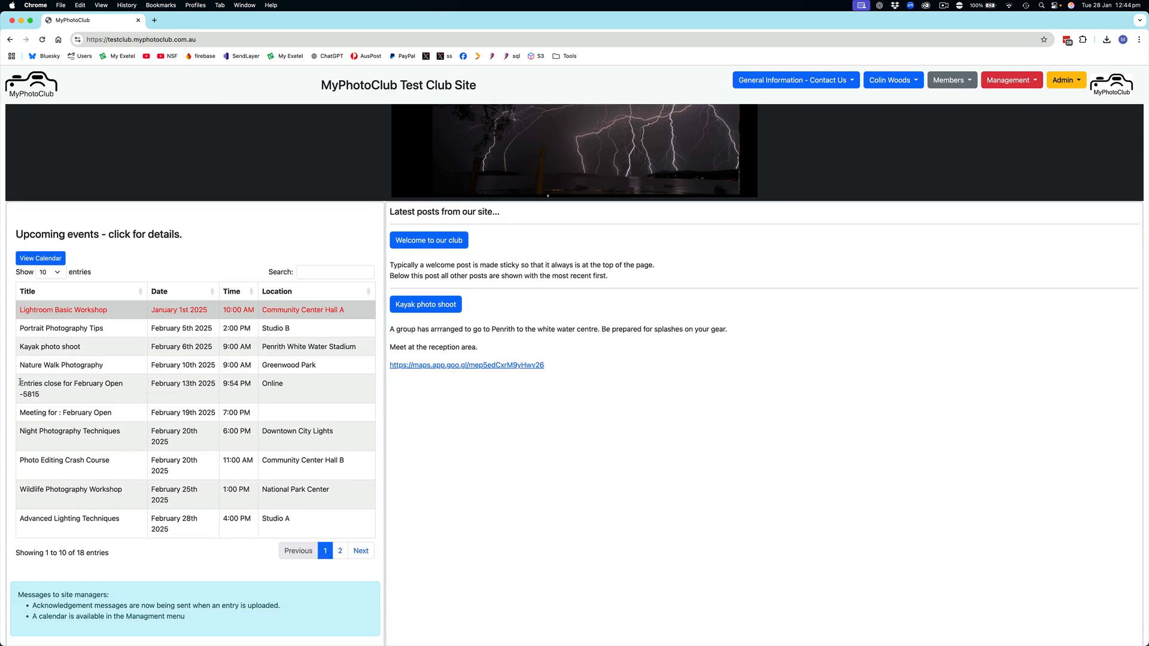
left_click_drag(20, 383, 124, 388)
left_click(124, 387)
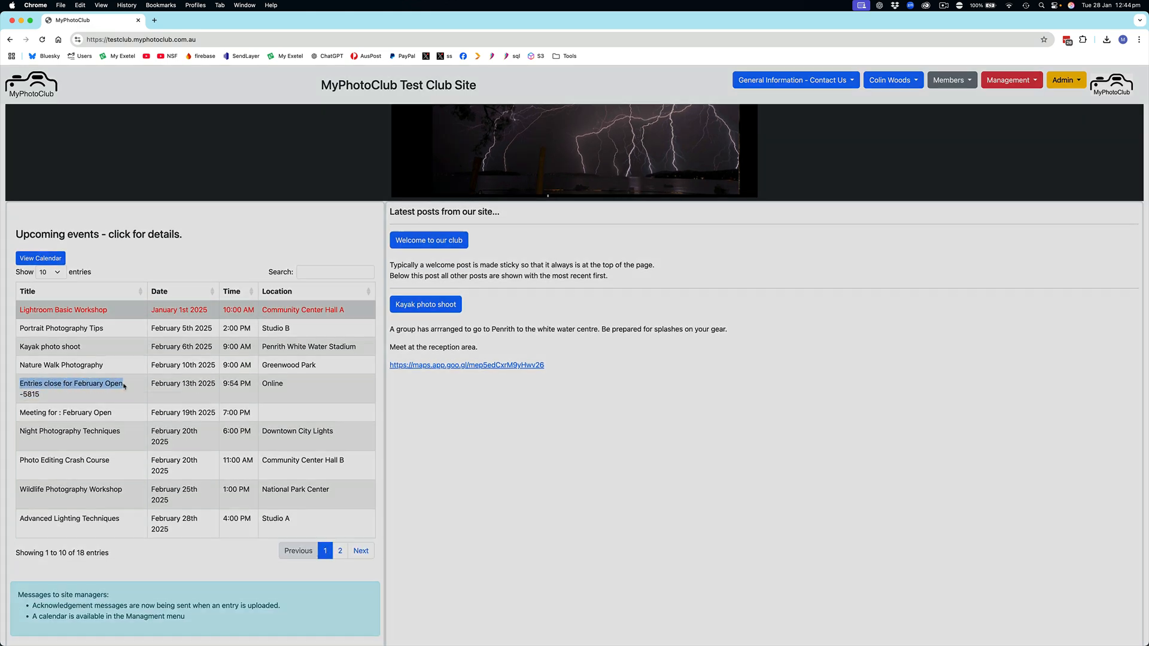
left_click(643, 306)
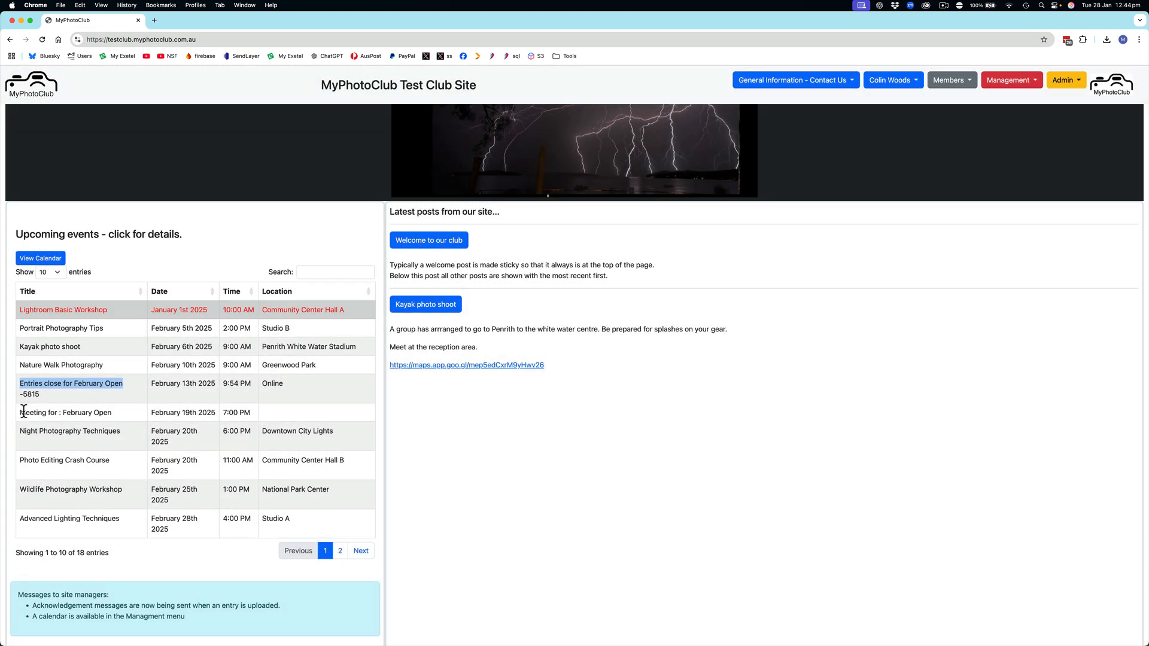
left_click(100, 382)
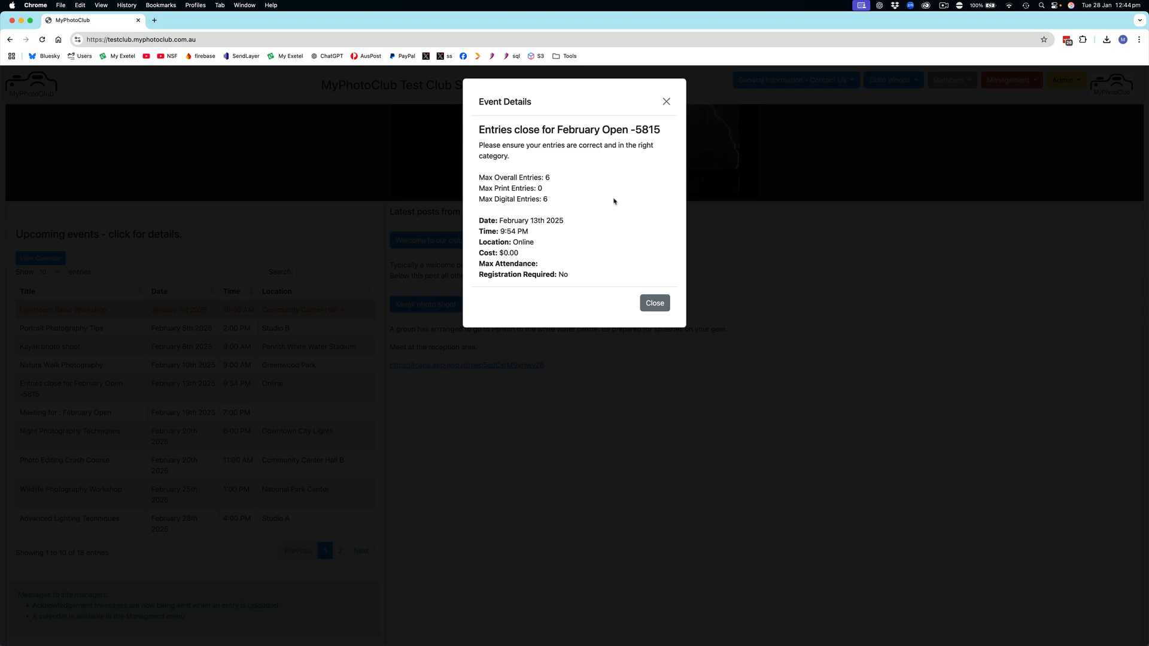
left_click(651, 305)
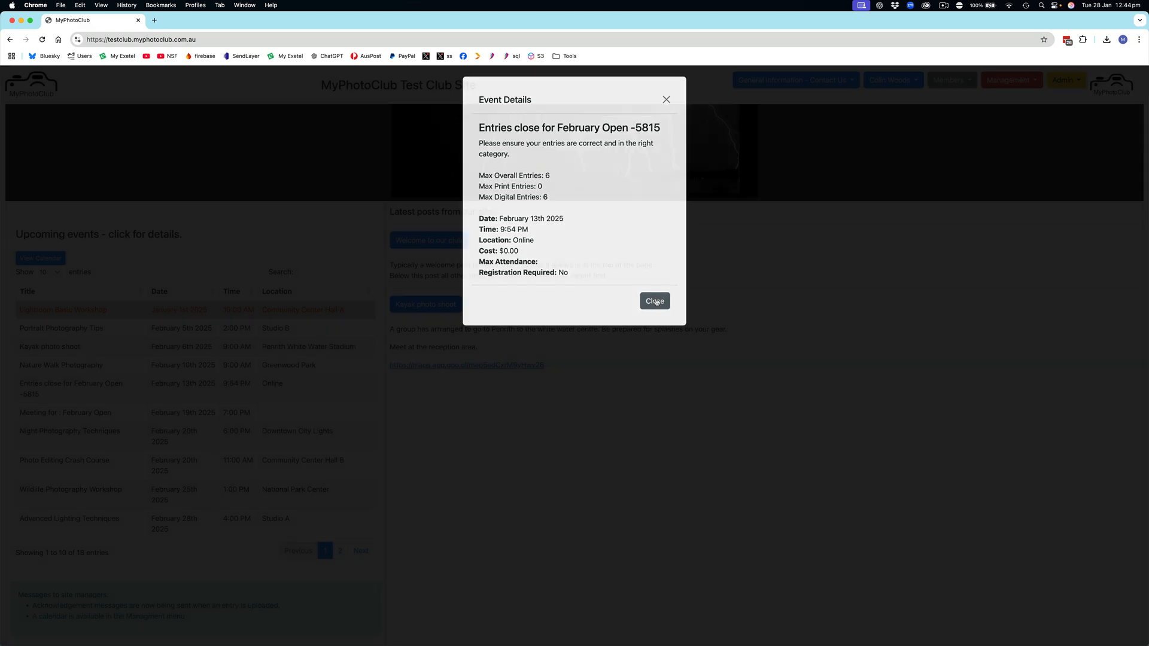